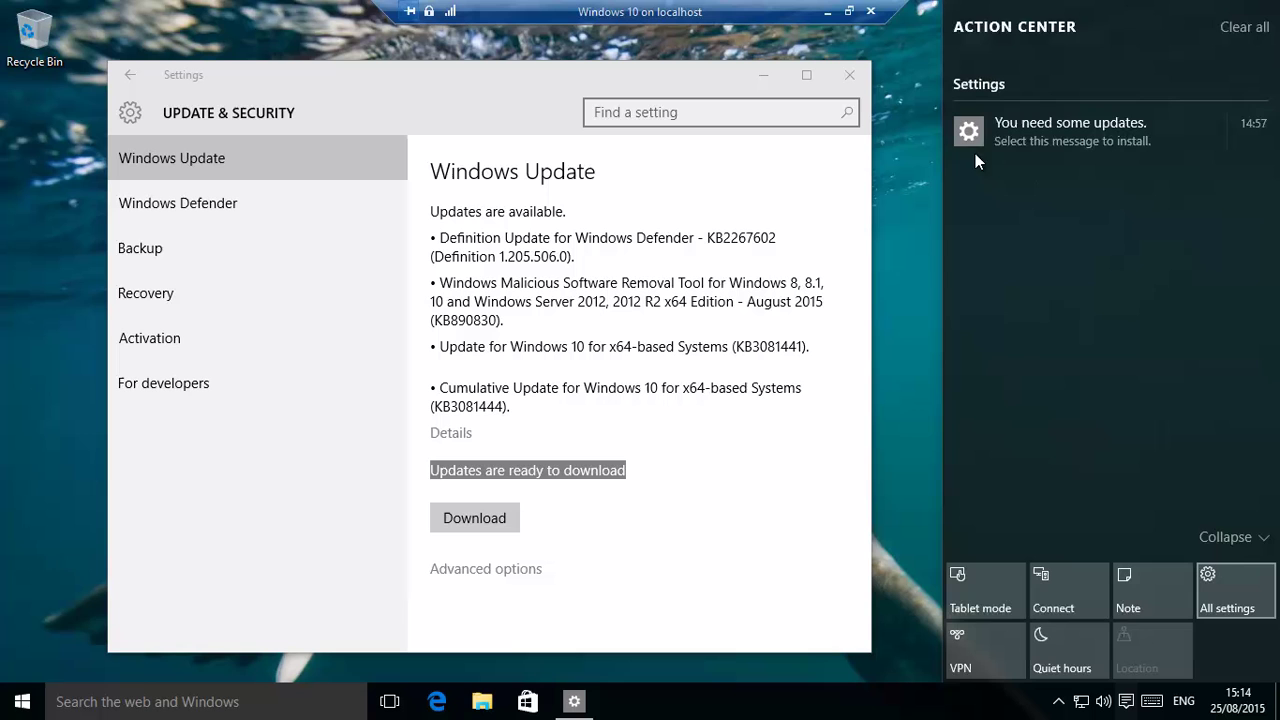
Step: Dismiss the Action Center notifications covering the Windows Update page
left_click(899, 250)
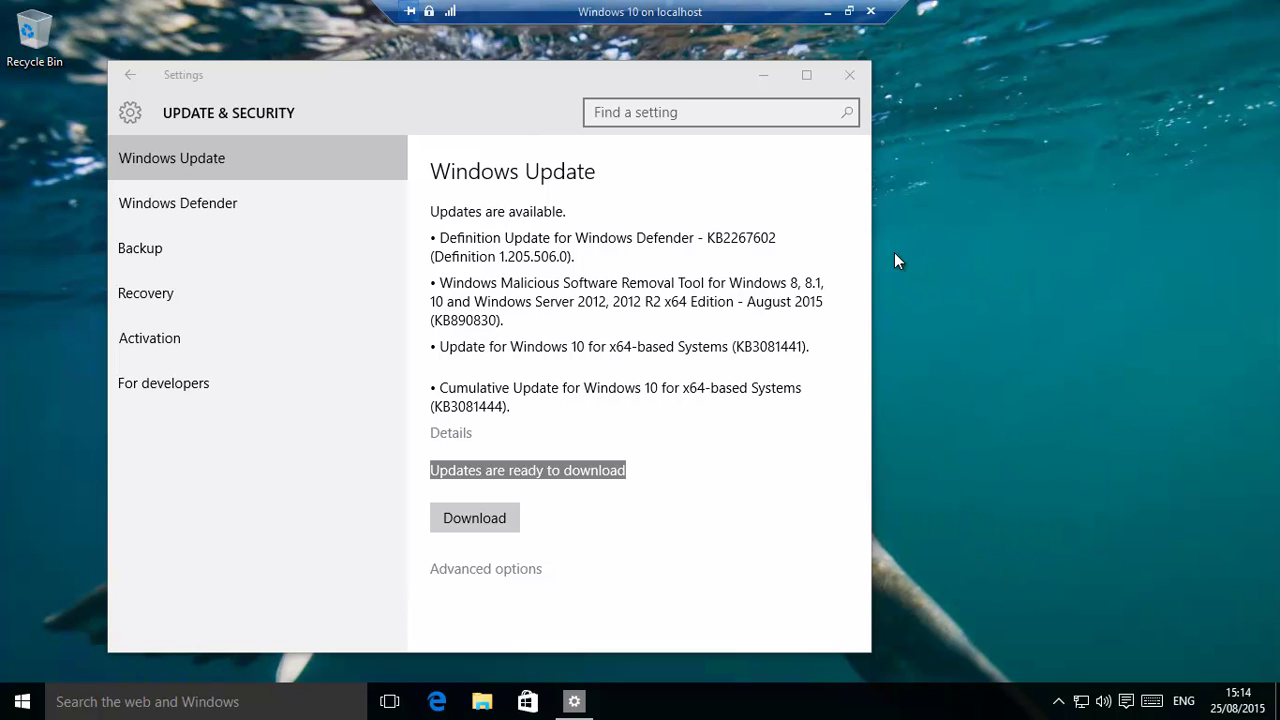
Step: Confirm in Advanced options that installs are locked to Notify to download, then return and open Start
left_click(499, 576)
left_click(500, 572)
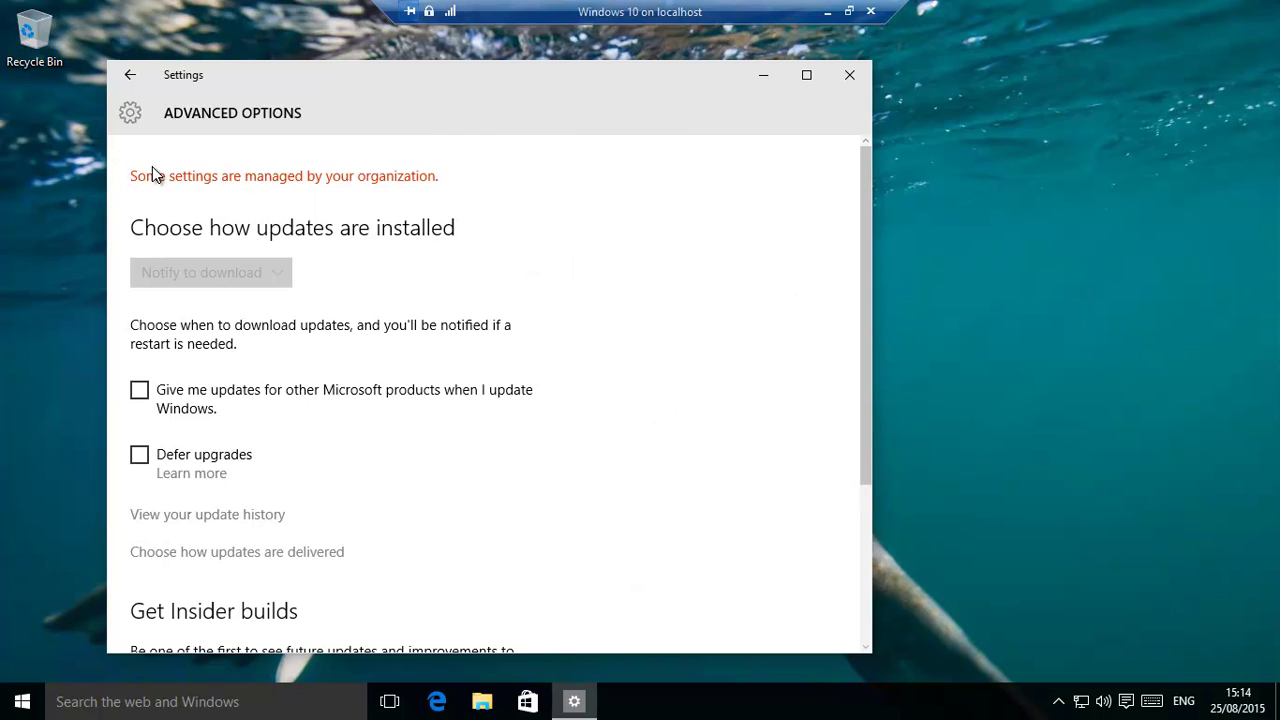
left_click(130, 77)
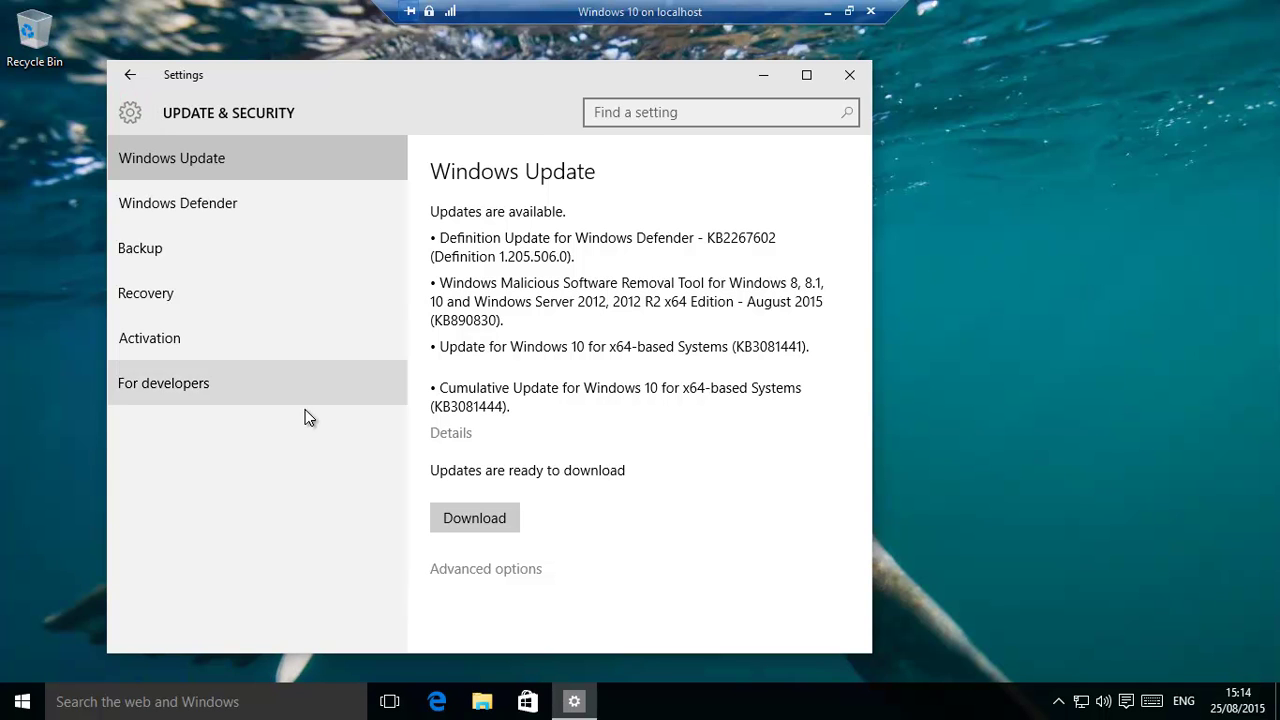
left_click(22, 704)
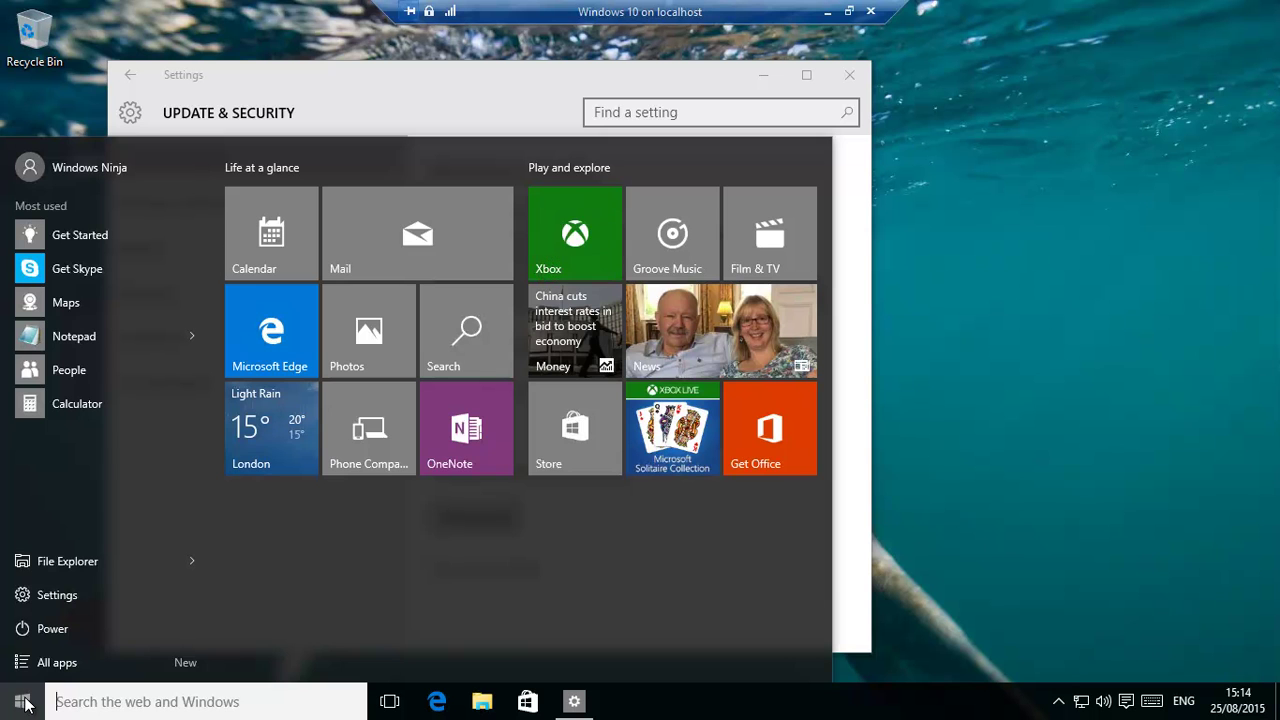
Step: Launch the Local Group Policy Editor with a gpedit.msc search
type("gpedit.msc")
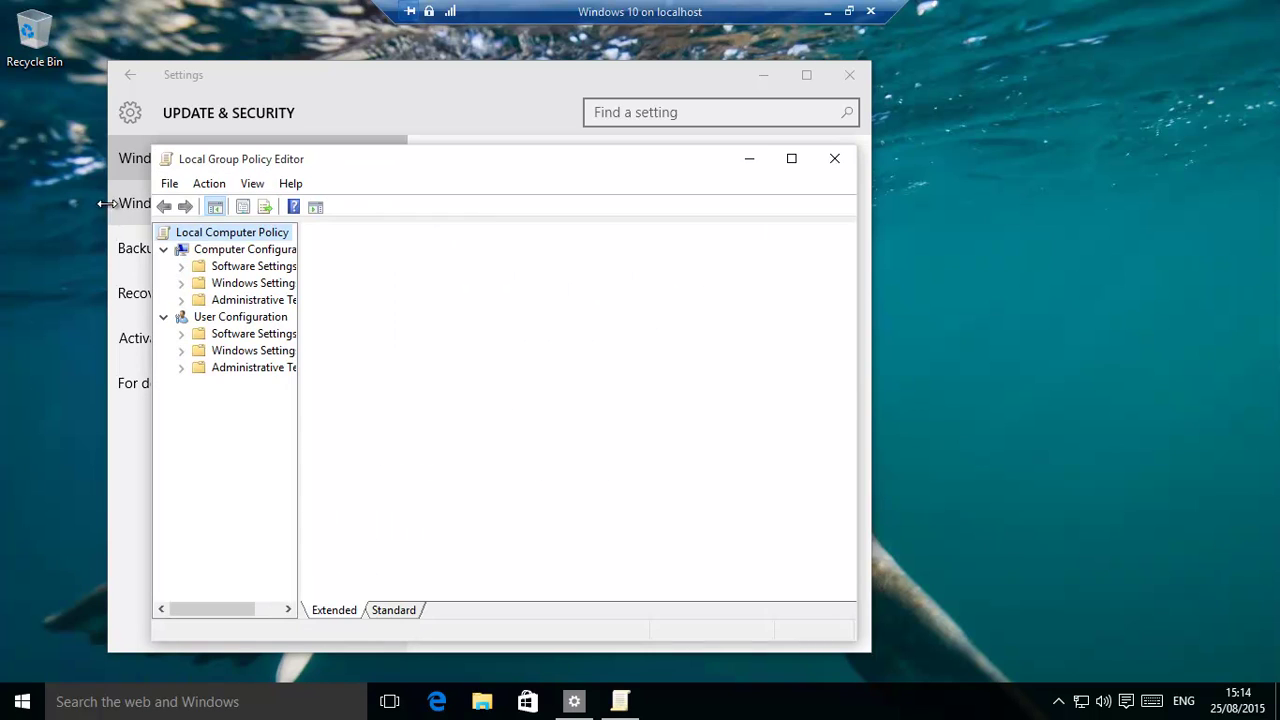
Step: Maximize the editor, browse to Administrative Templates > Windows Components > Windows Update, and open Configure Automatic Updates
left_click(792, 158)
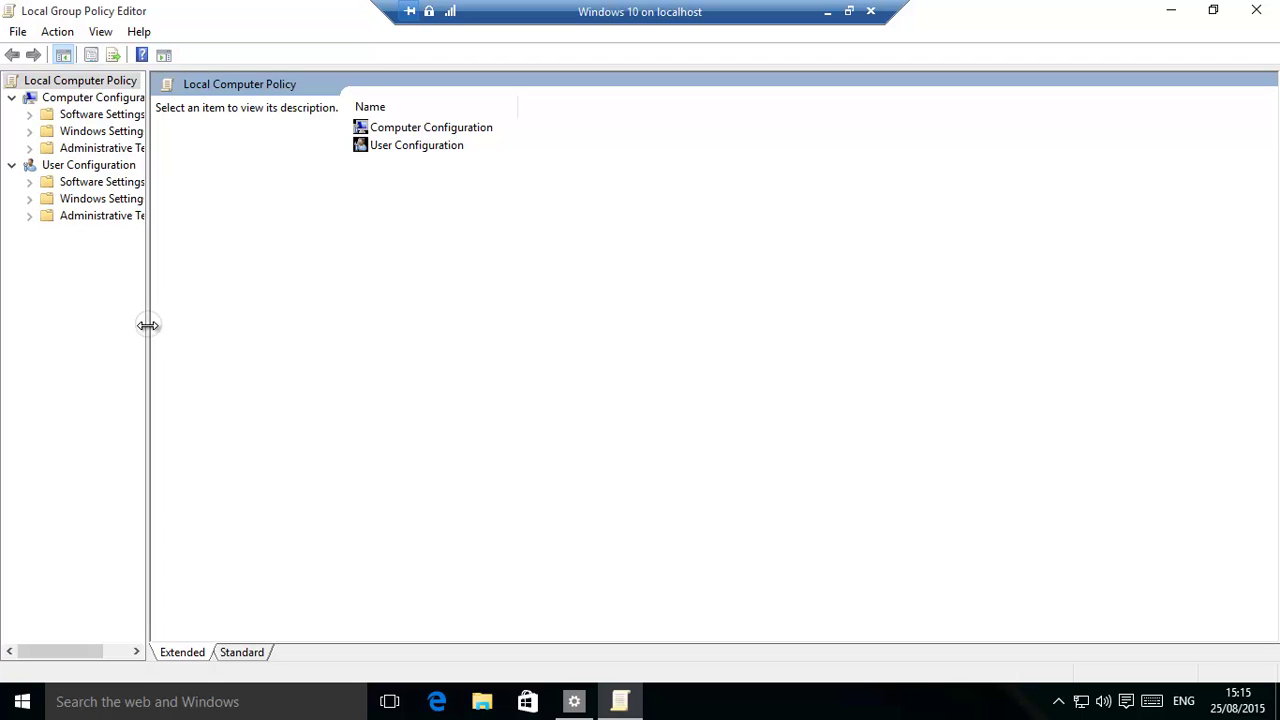
left_click_drag(147, 325, 318, 320)
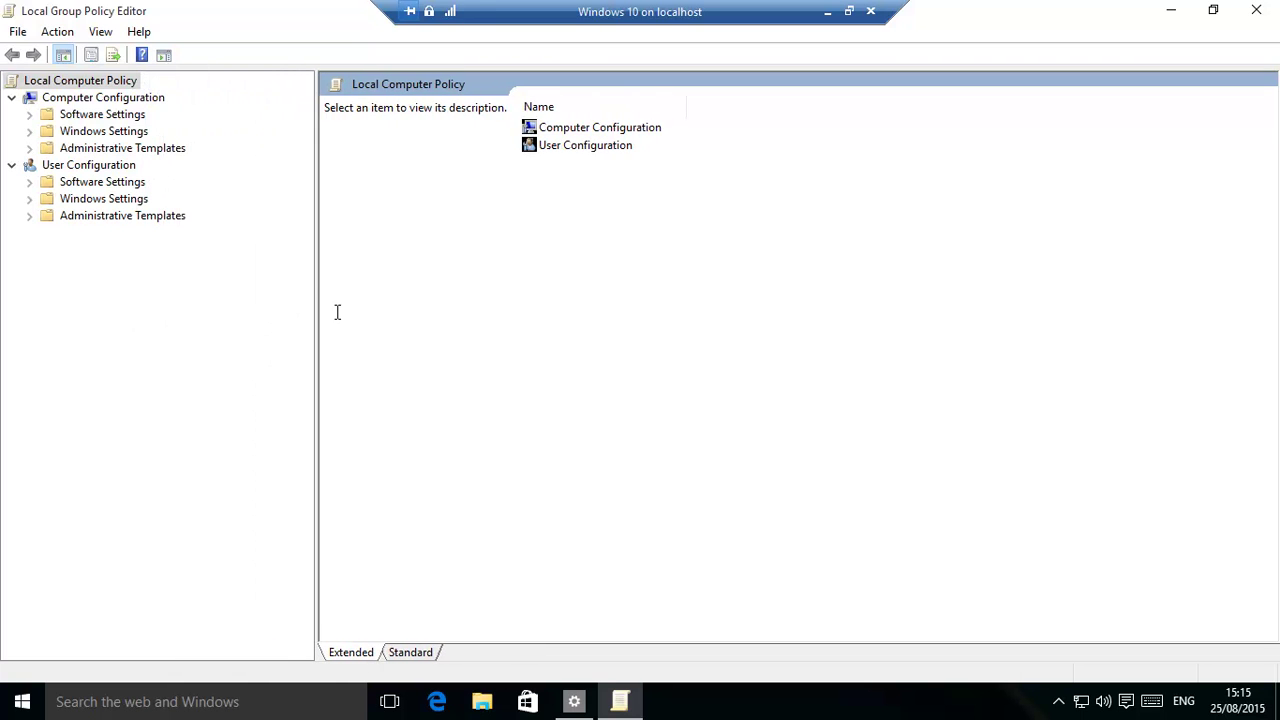
double_click(110, 149)
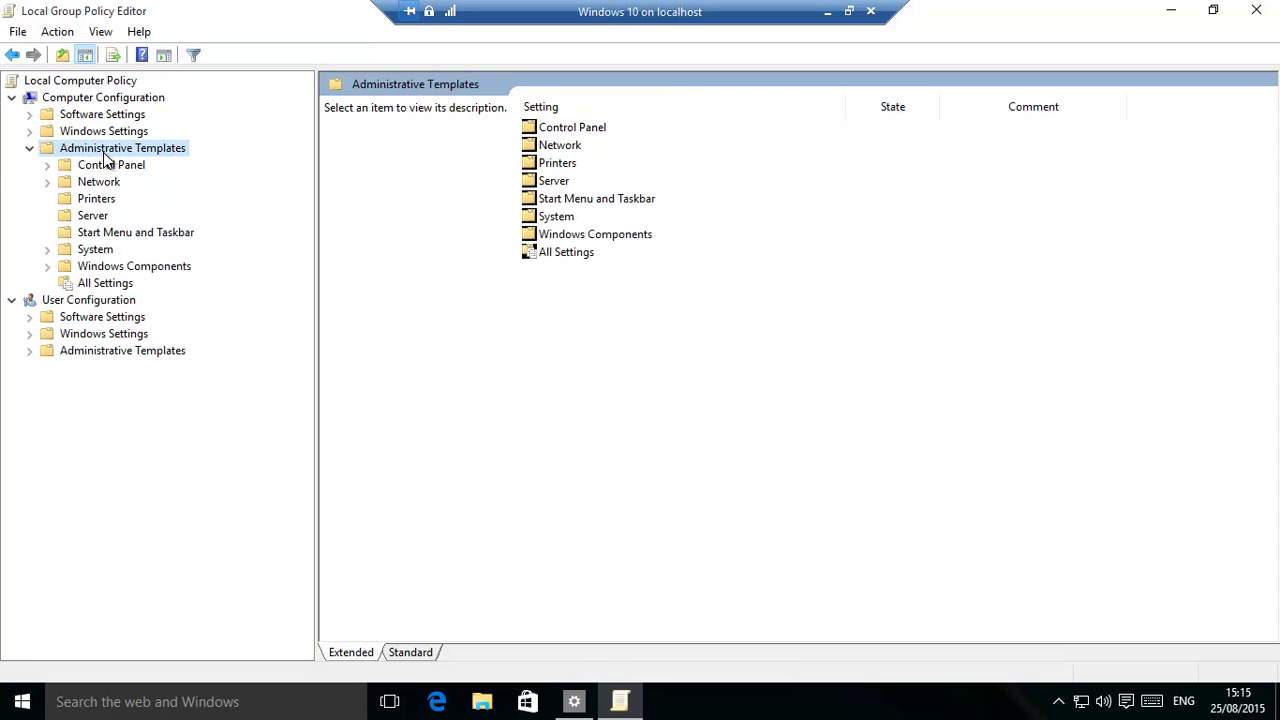
double_click(155, 276)
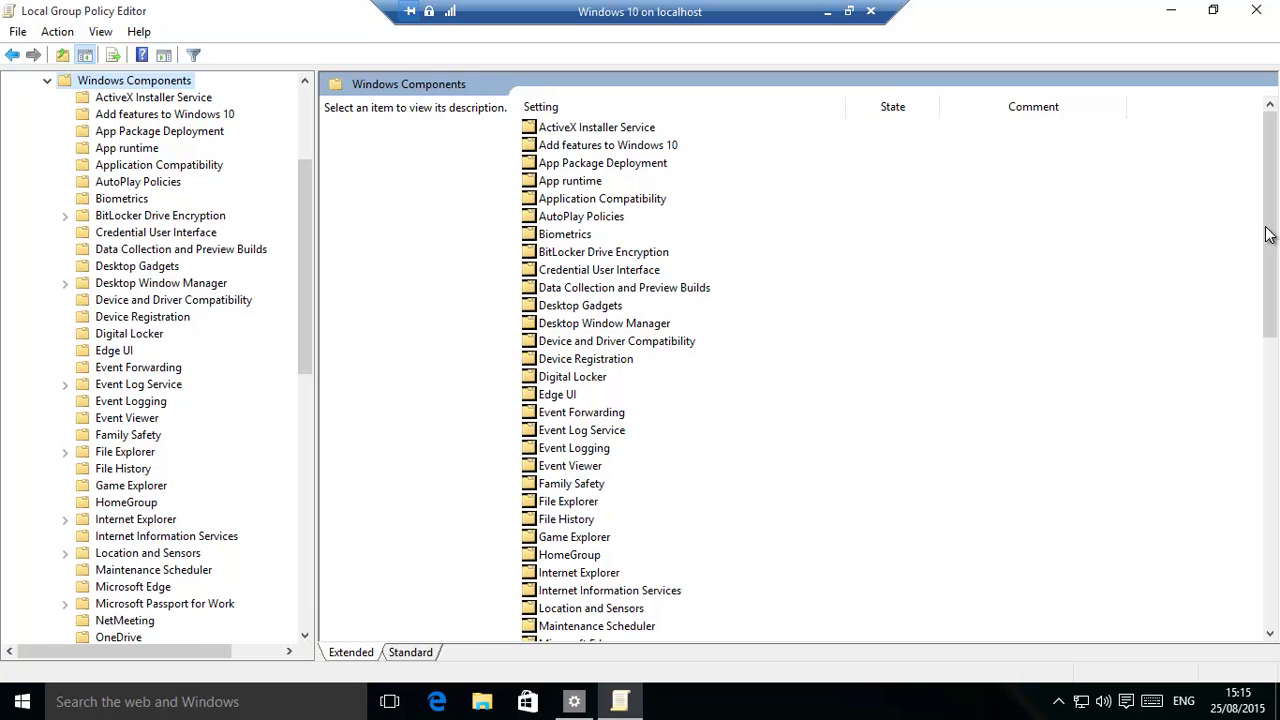
left_click_drag(1268, 232, 1222, 536)
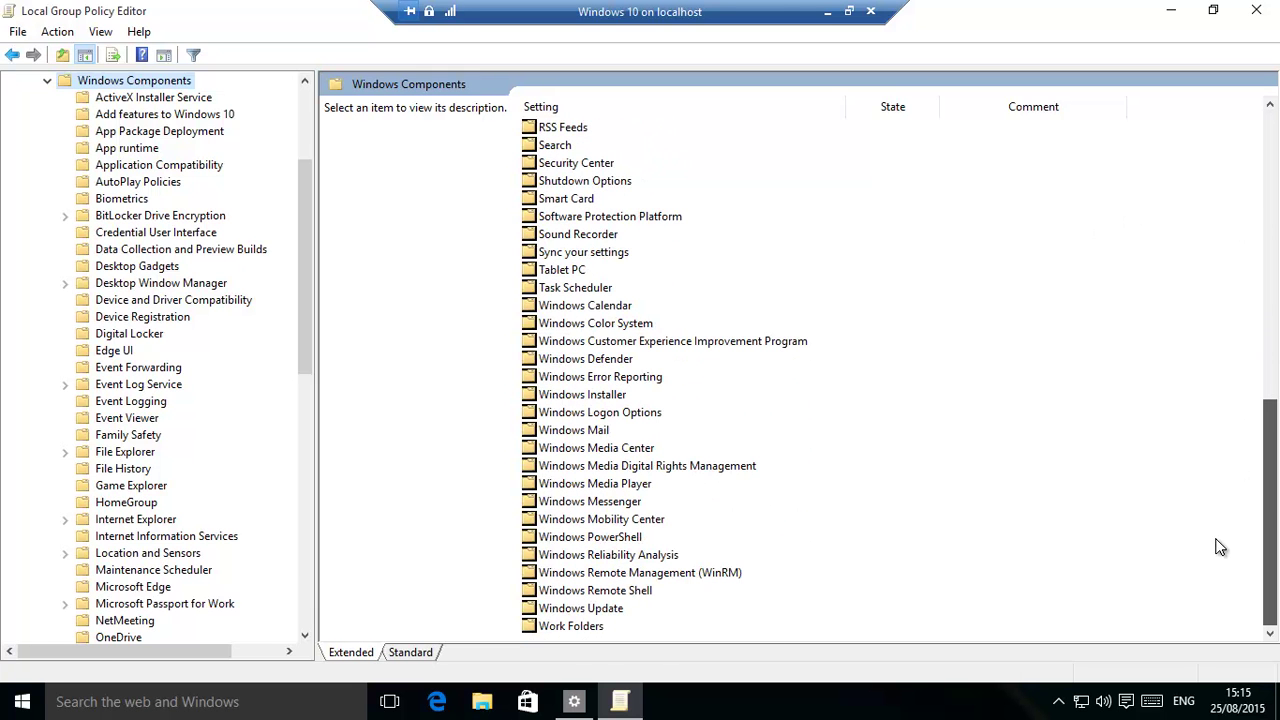
double_click(578, 608)
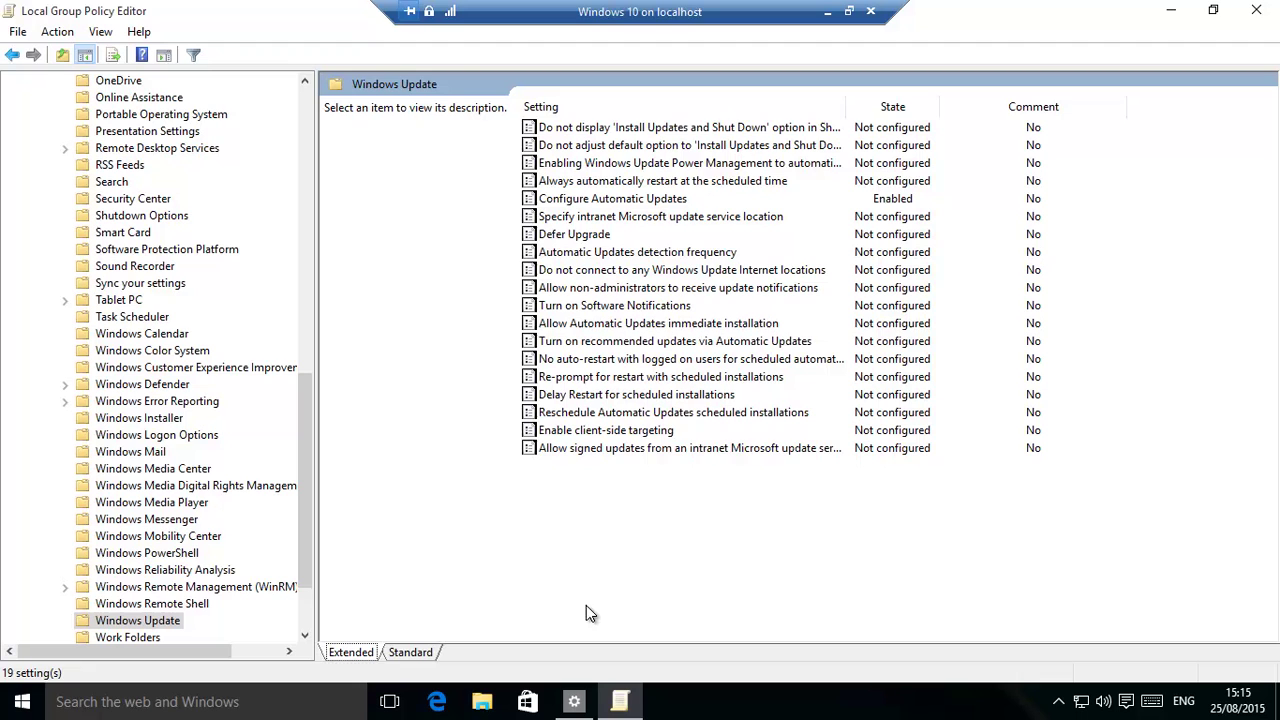
left_click(578, 199)
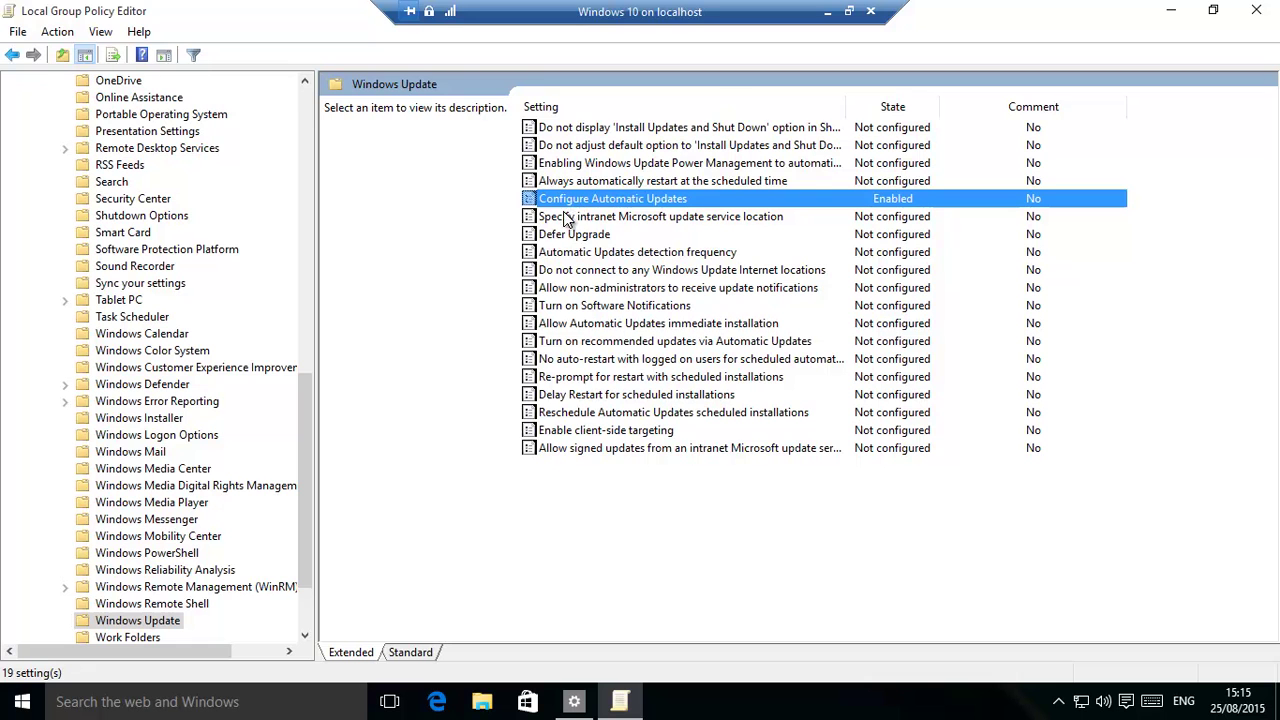
double_click(616, 198)
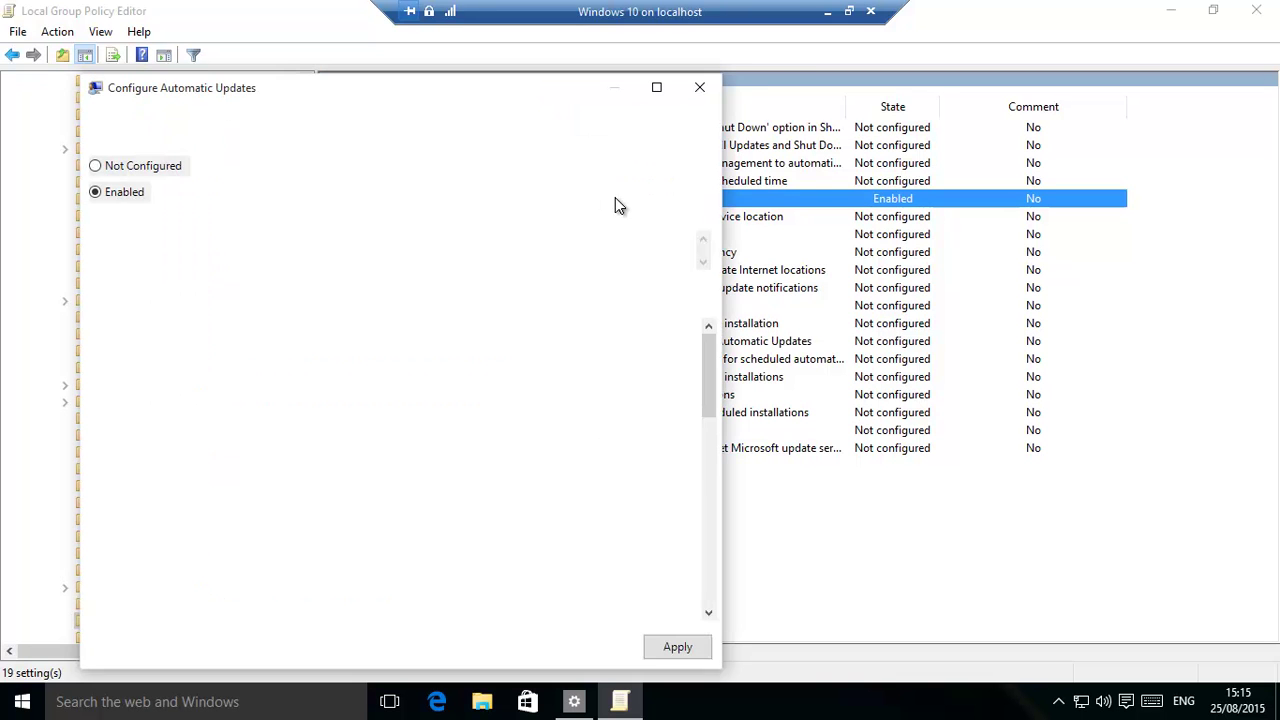
Step: Set Configure Automatic Updates to Enabled with option 2 - Notify for download and notify for install
key("Escape")
double_click(626, 200)
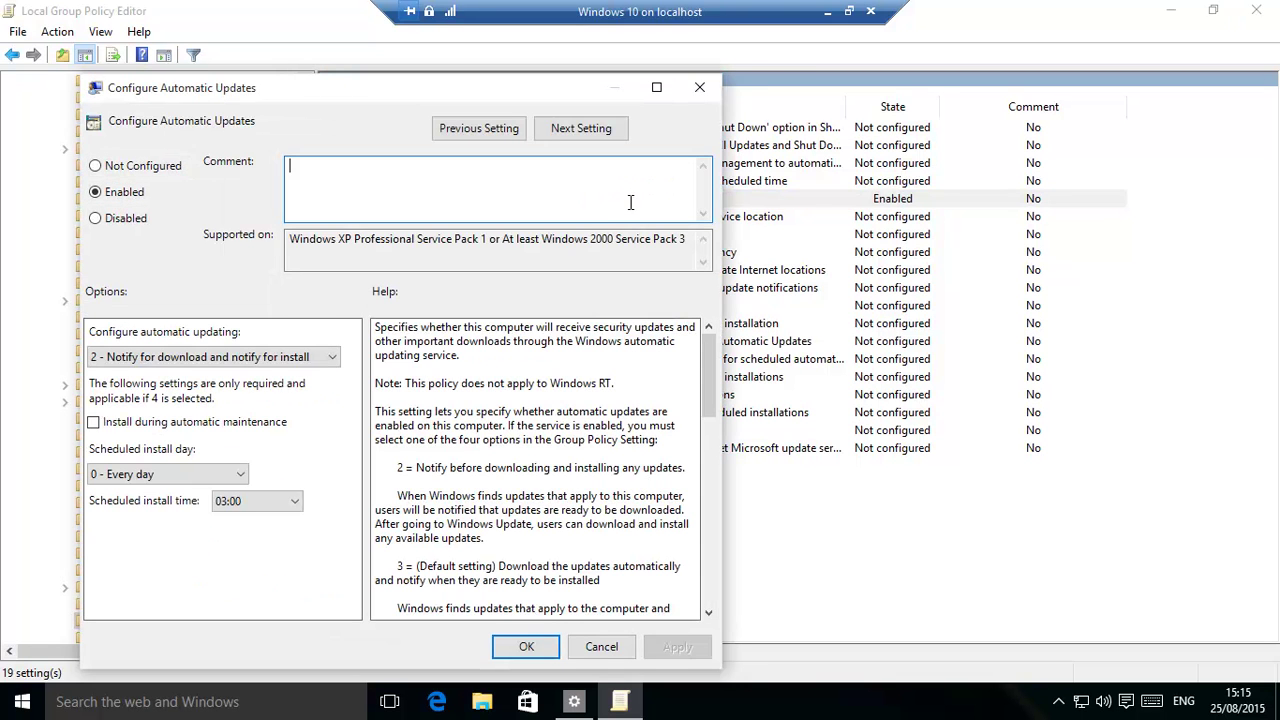
left_click(335, 368)
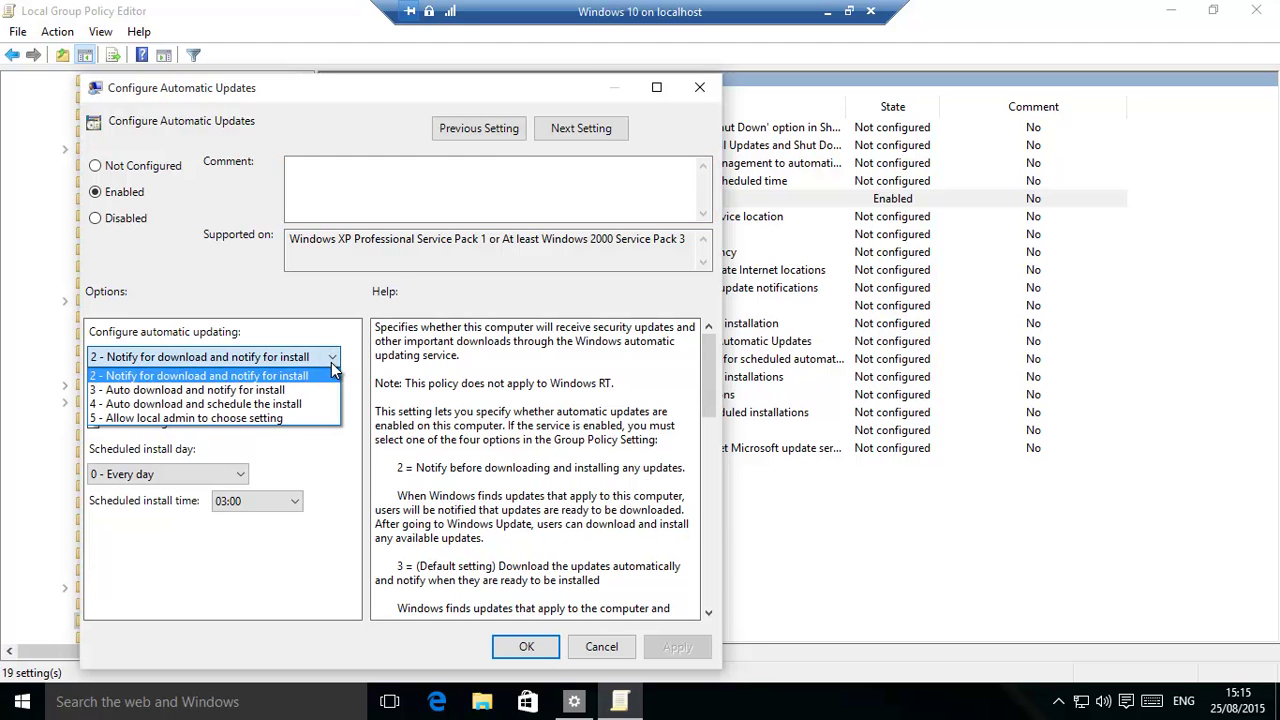
left_click(206, 377)
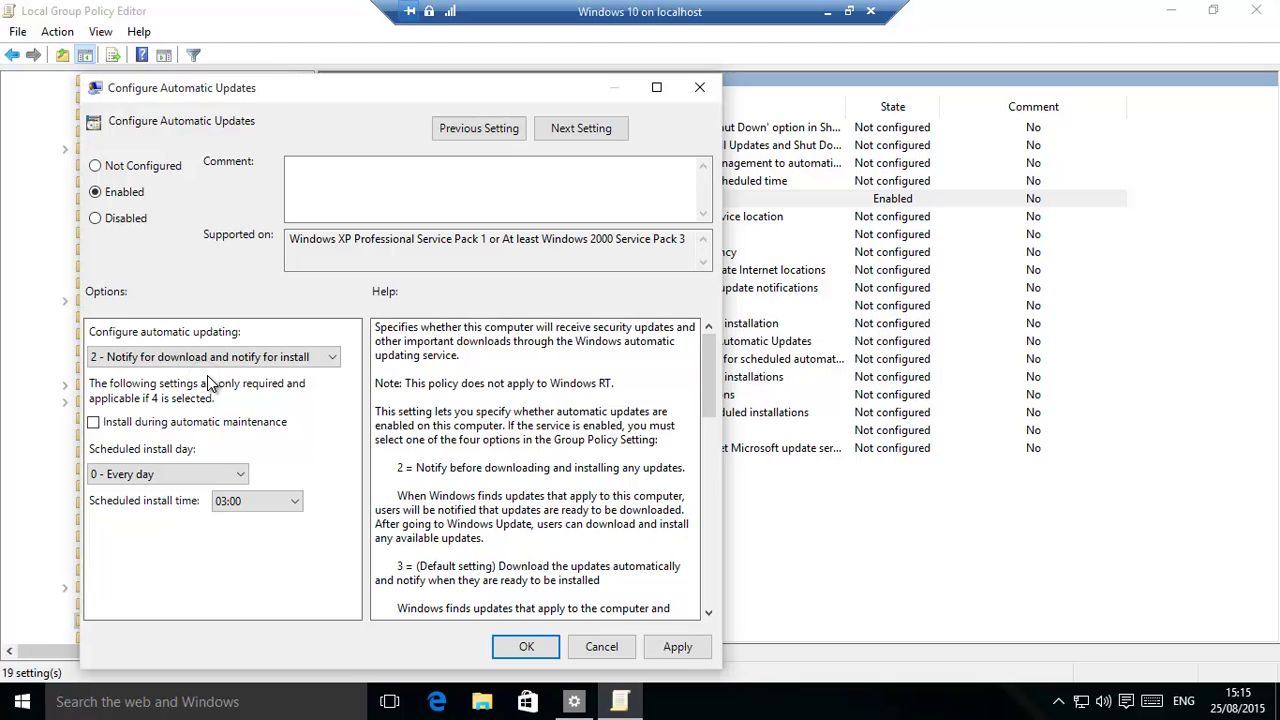
left_click(337, 360)
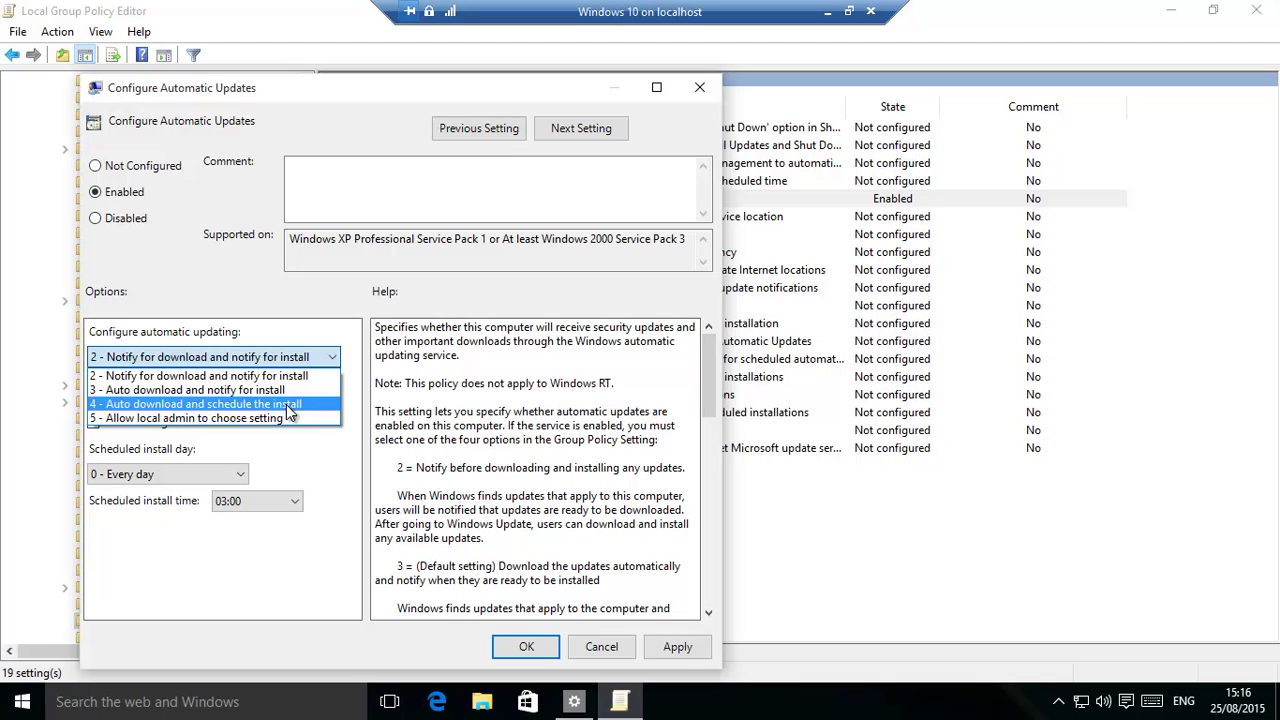
left_click(311, 453)
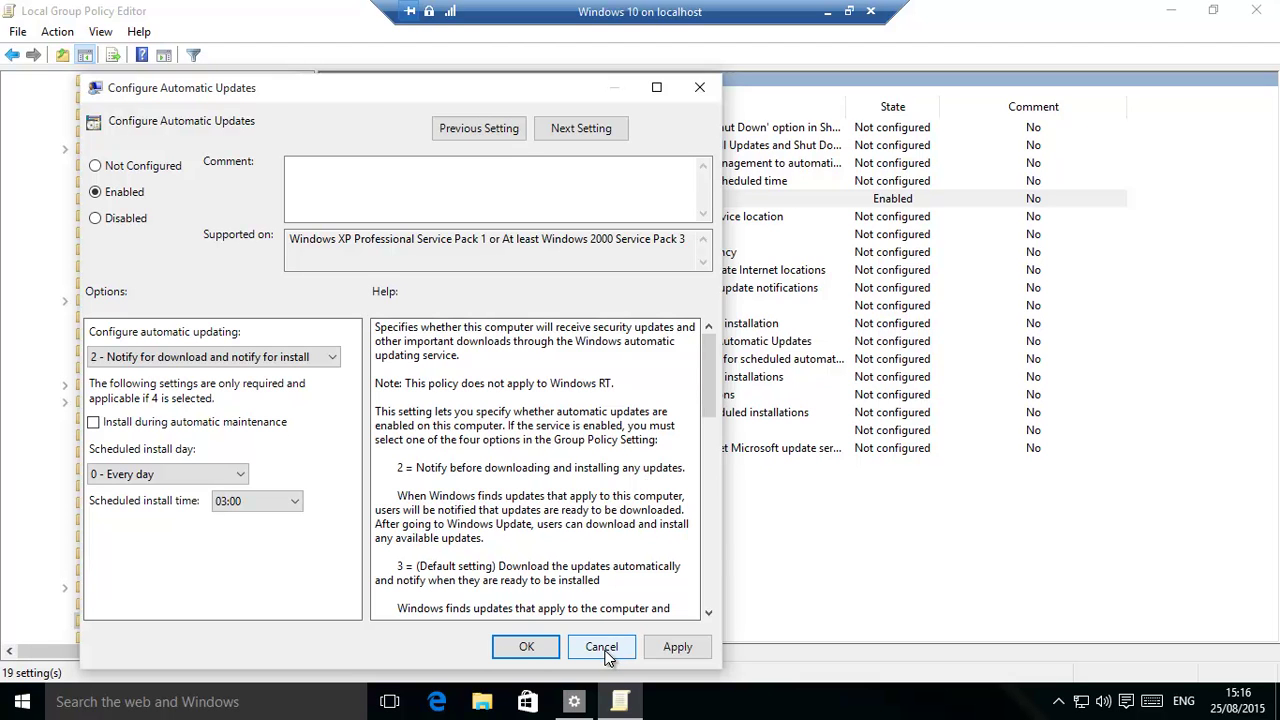
Step: Apply the policy, close the Group Policy Editor, and launch Services via a 'serv' Start search
left_click(531, 650)
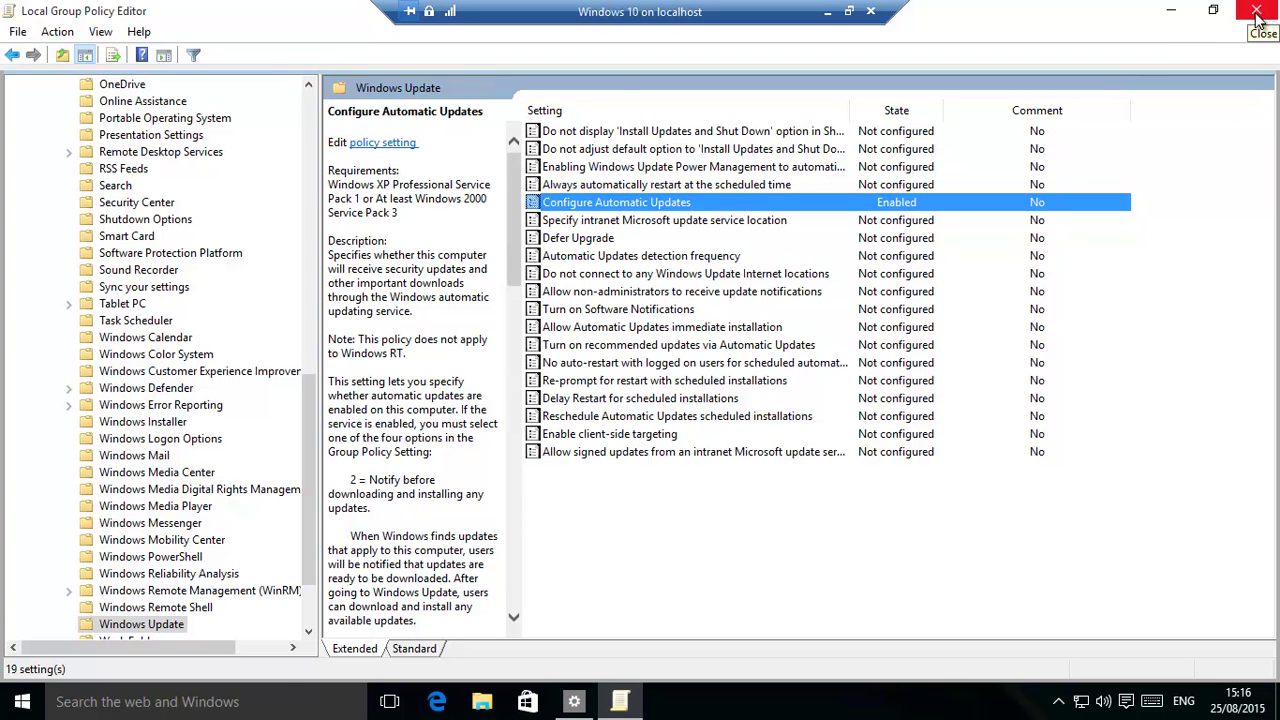
left_click(1260, 14)
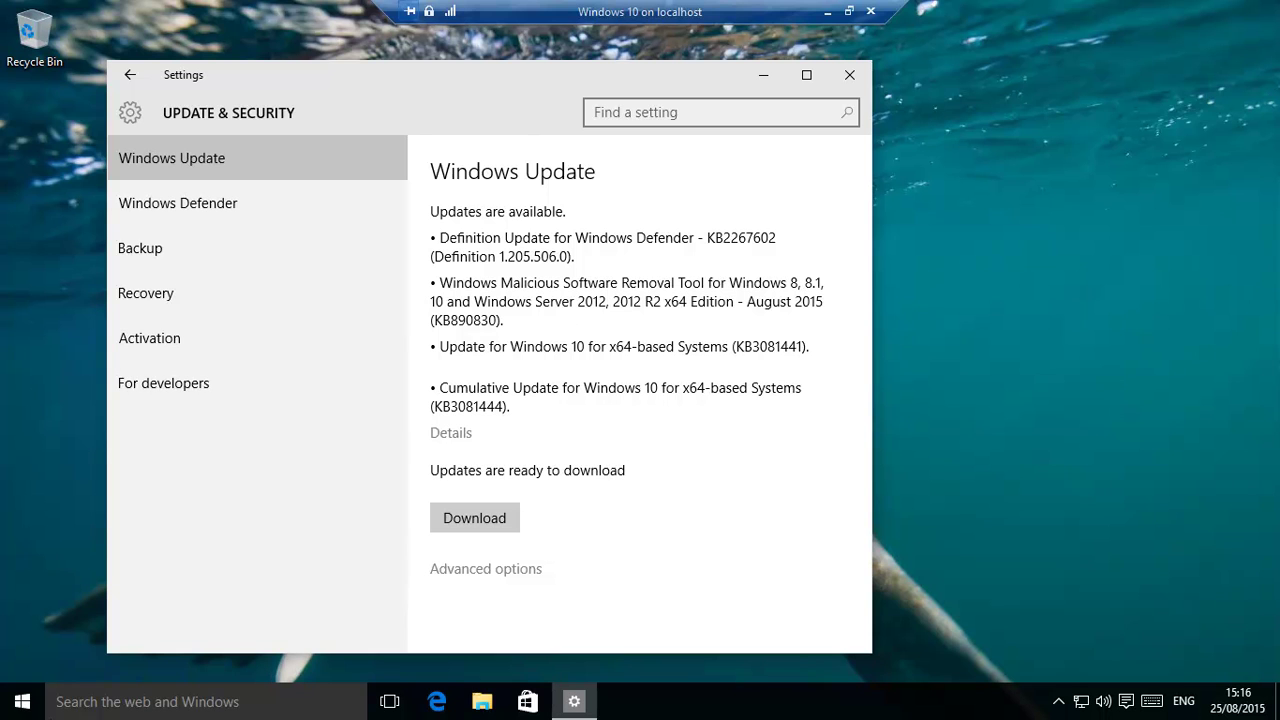
left_click(30, 706)
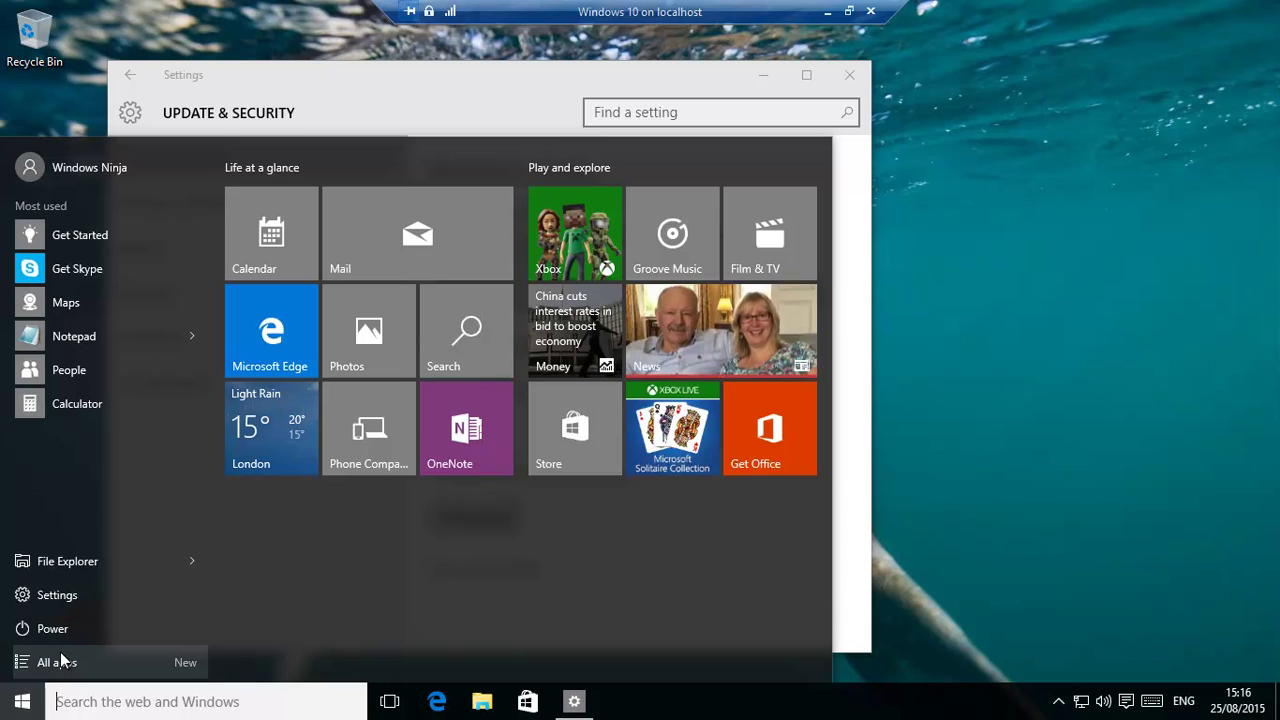
type("serv")
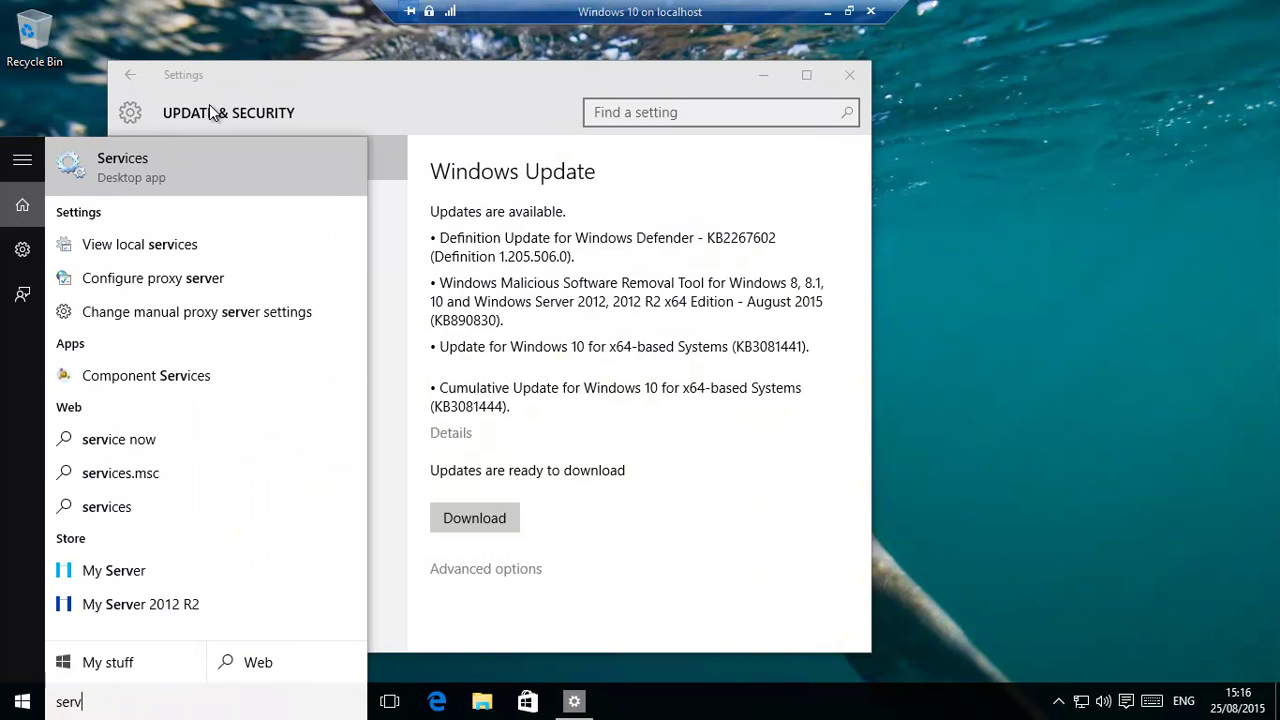
left_click(160, 168)
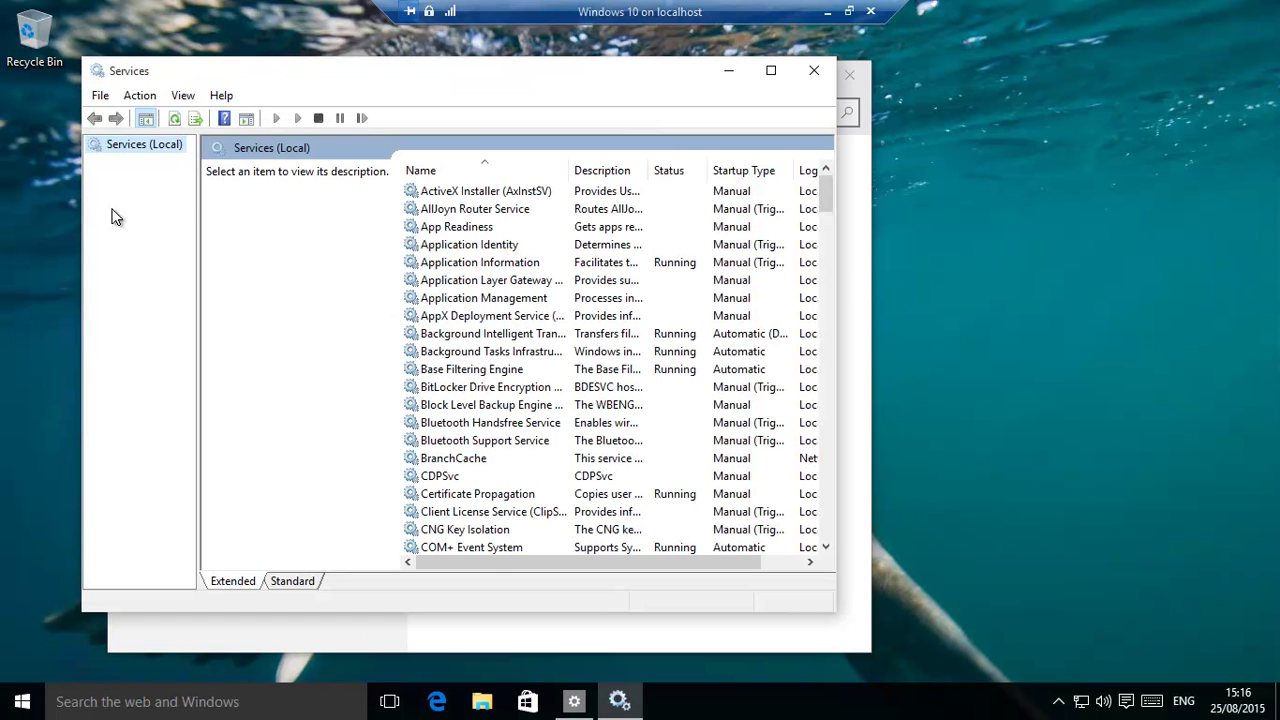
Step: Maximize Services and inspect Windows Update's properties, leaving it Running with Manual startup unchanged
left_click(775, 76)
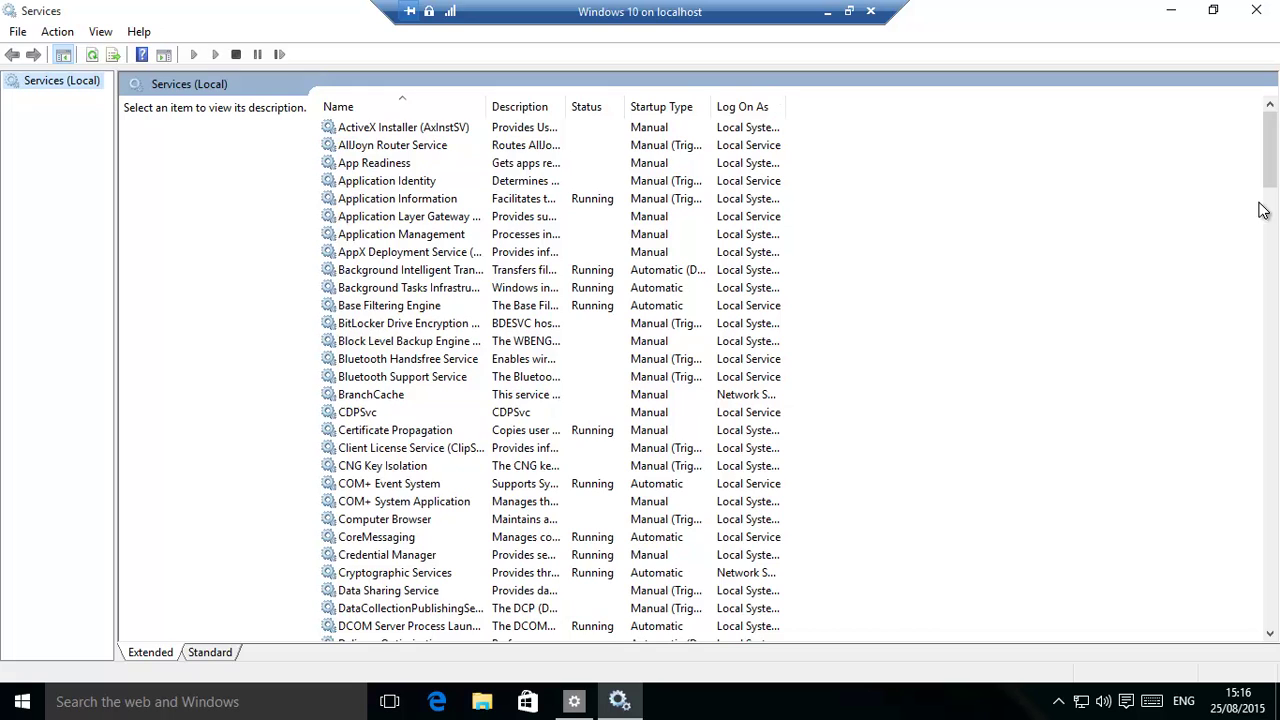
left_click_drag(1275, 172, 1164, 611)
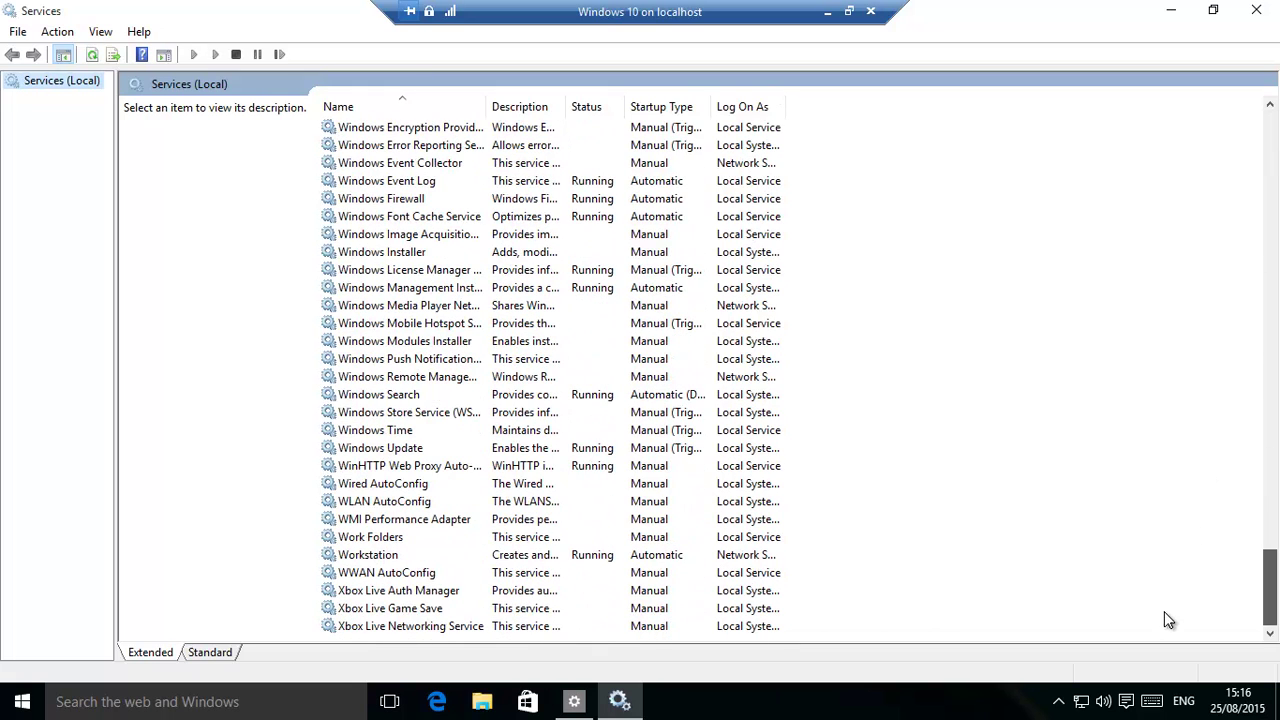
left_click(380, 452)
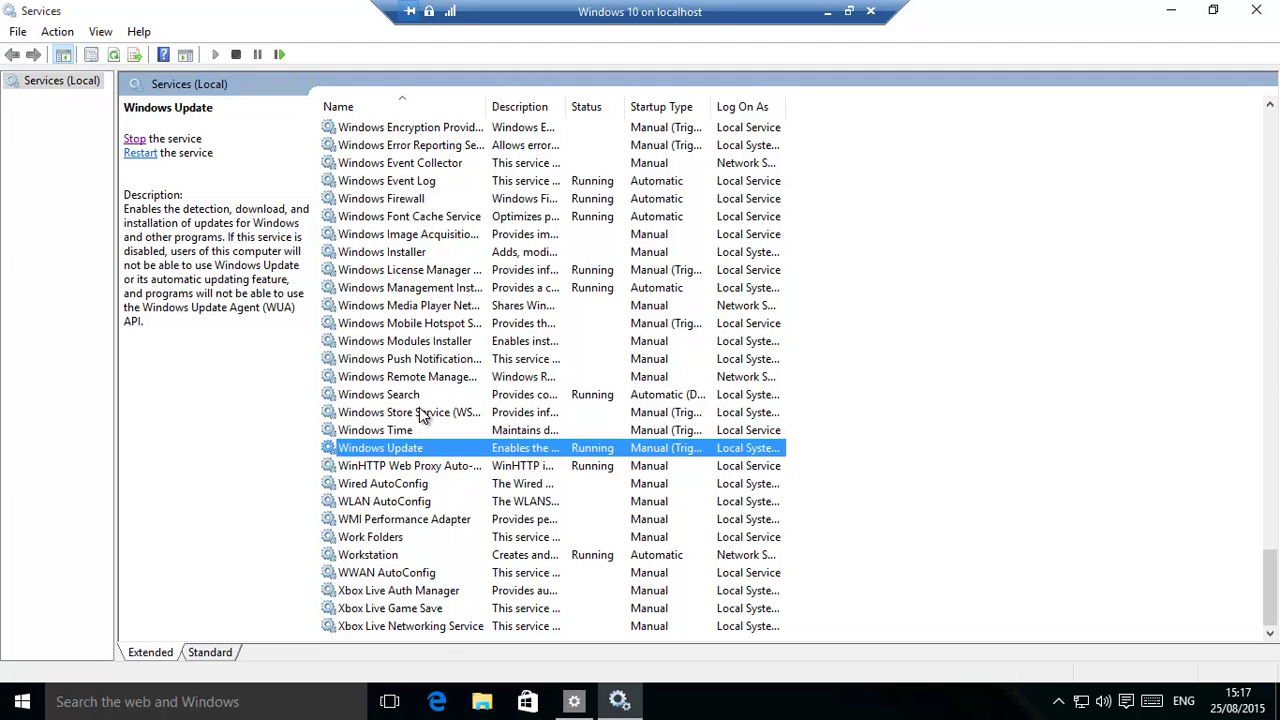
right_click(383, 452)
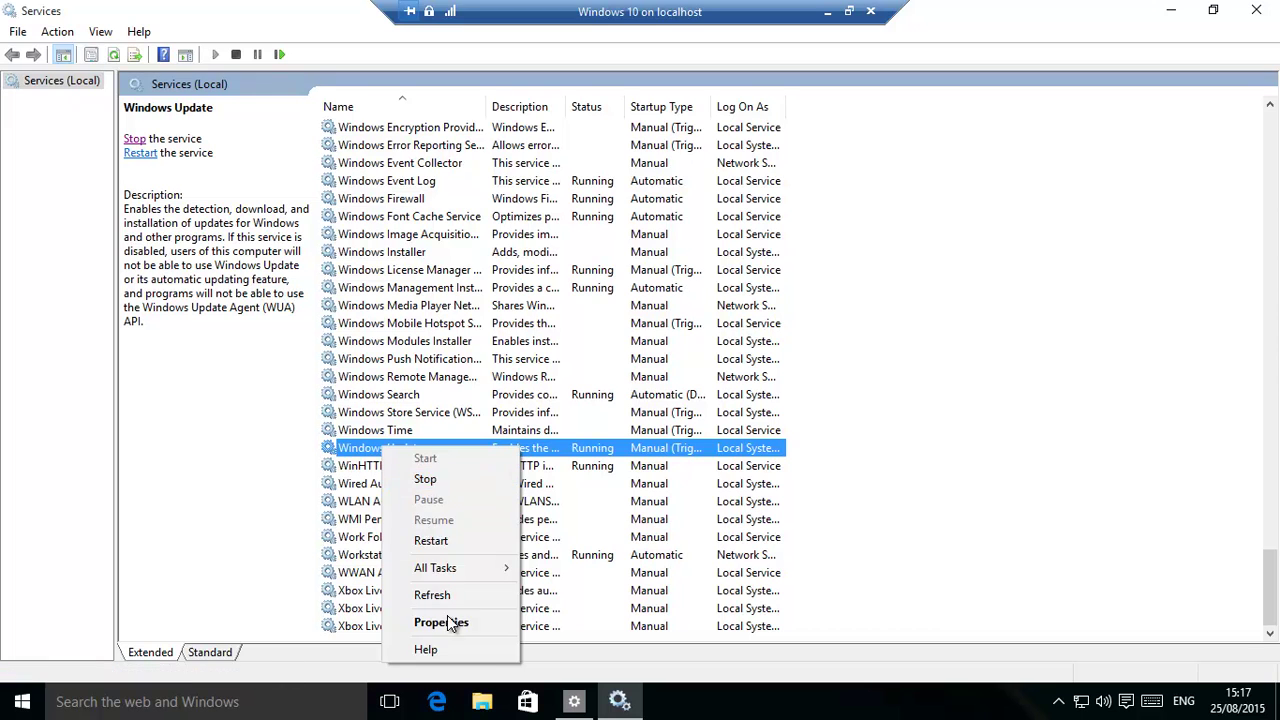
left_click(441, 622)
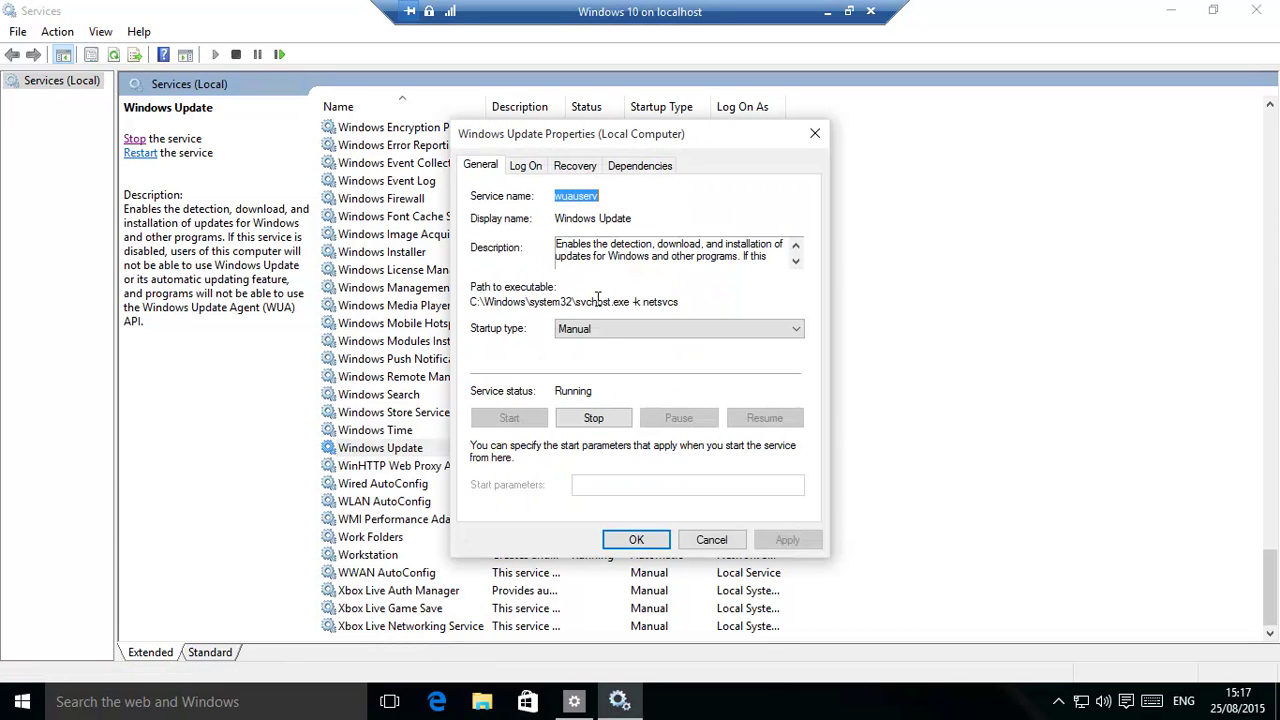
left_click(600, 330)
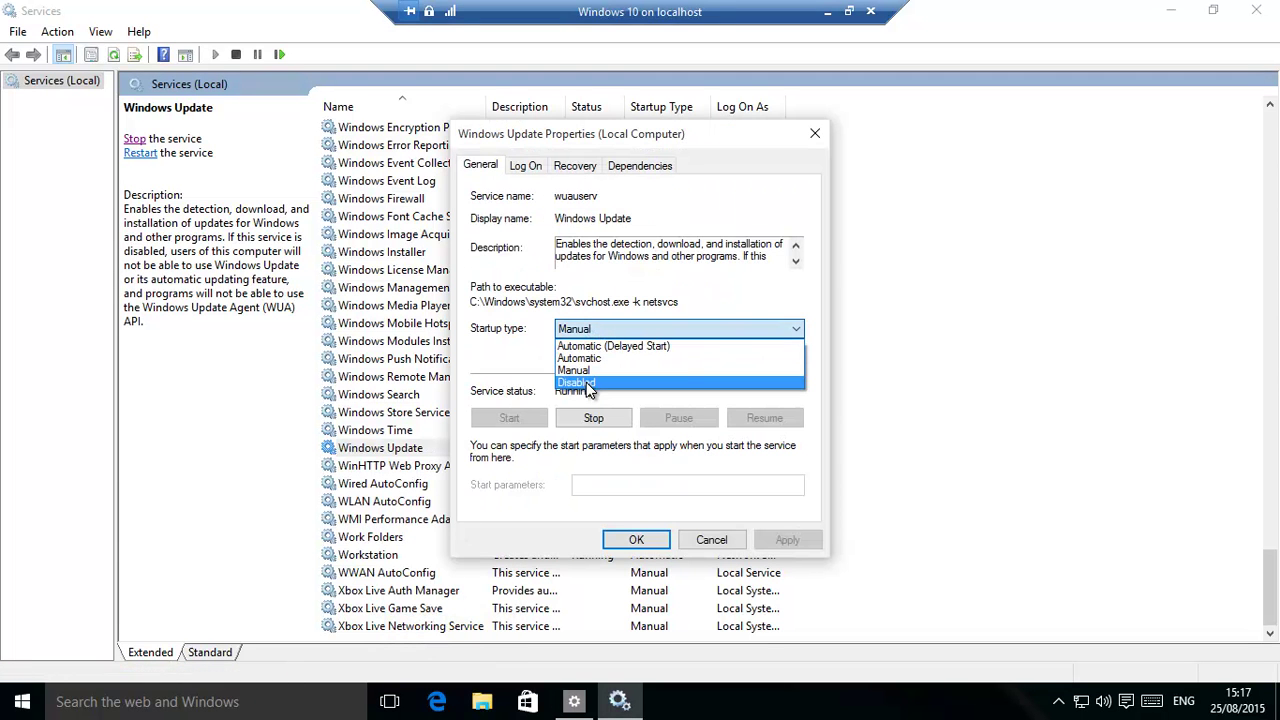
left_click(710, 540)
left_click(711, 540)
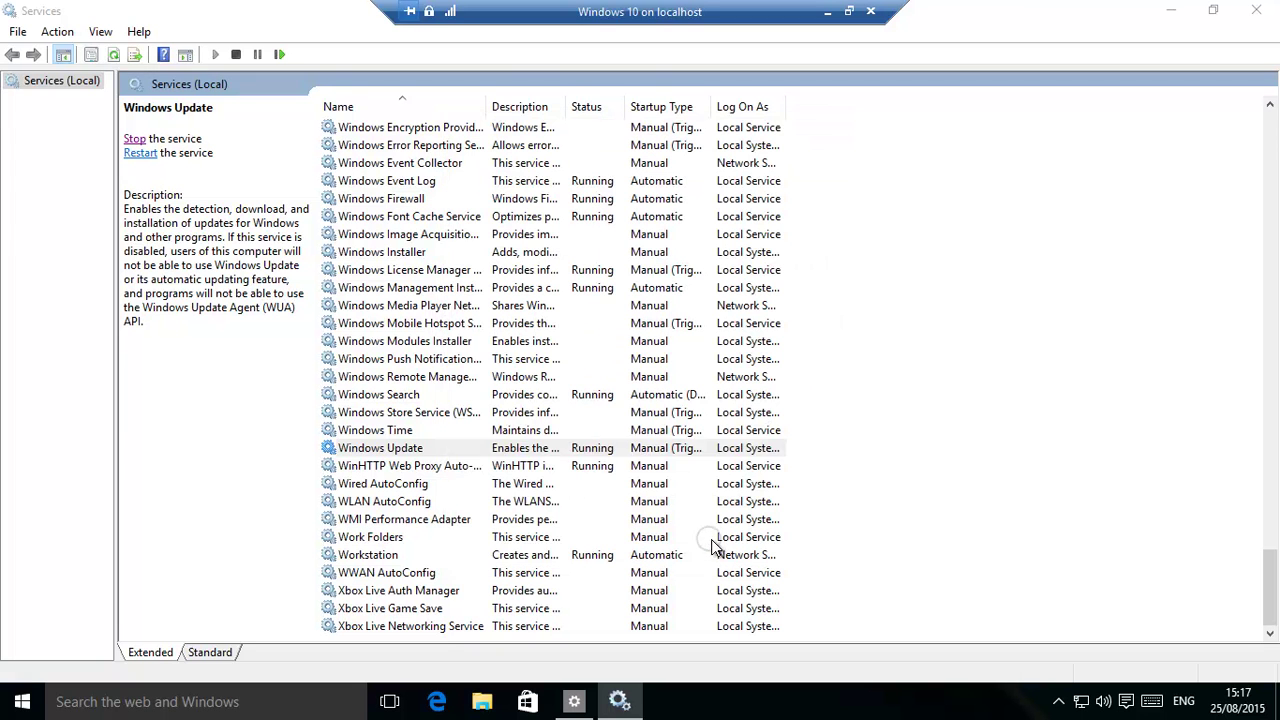
Step: Scroll up to Background Intelligent Transfer Service, then close Services and open Start
left_click_drag(1270, 588, 1277, 125)
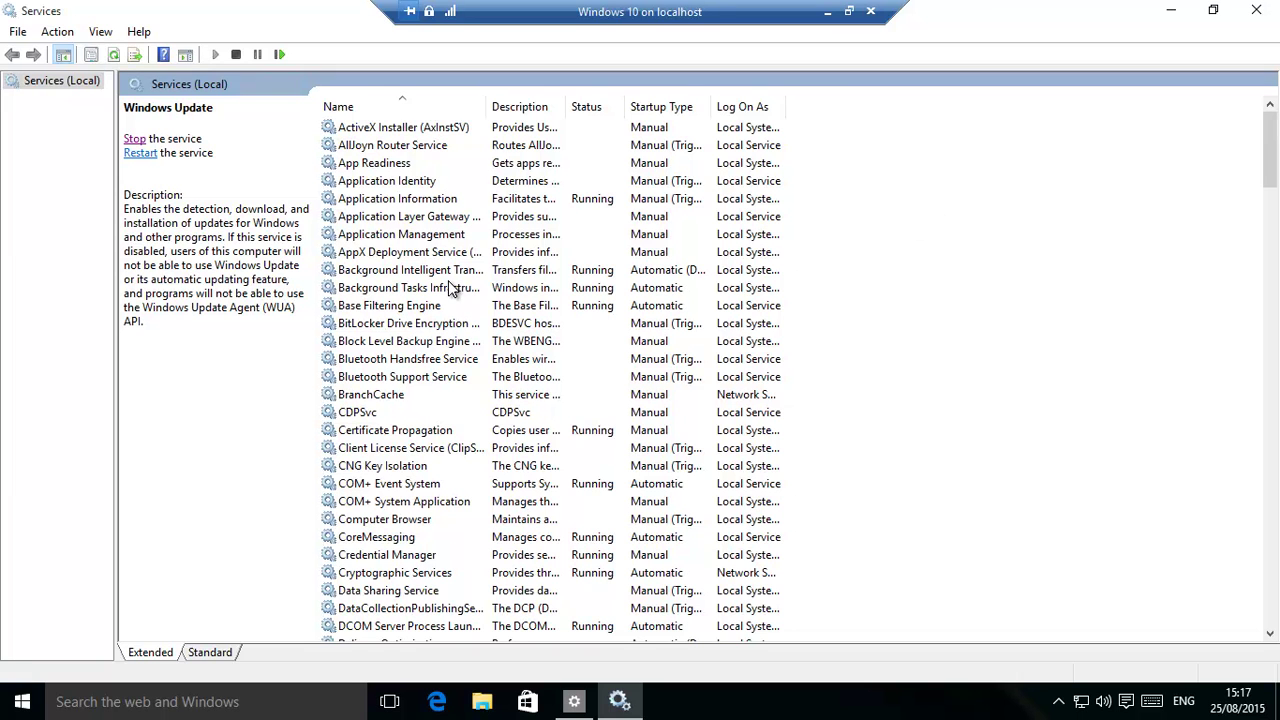
left_click(422, 273)
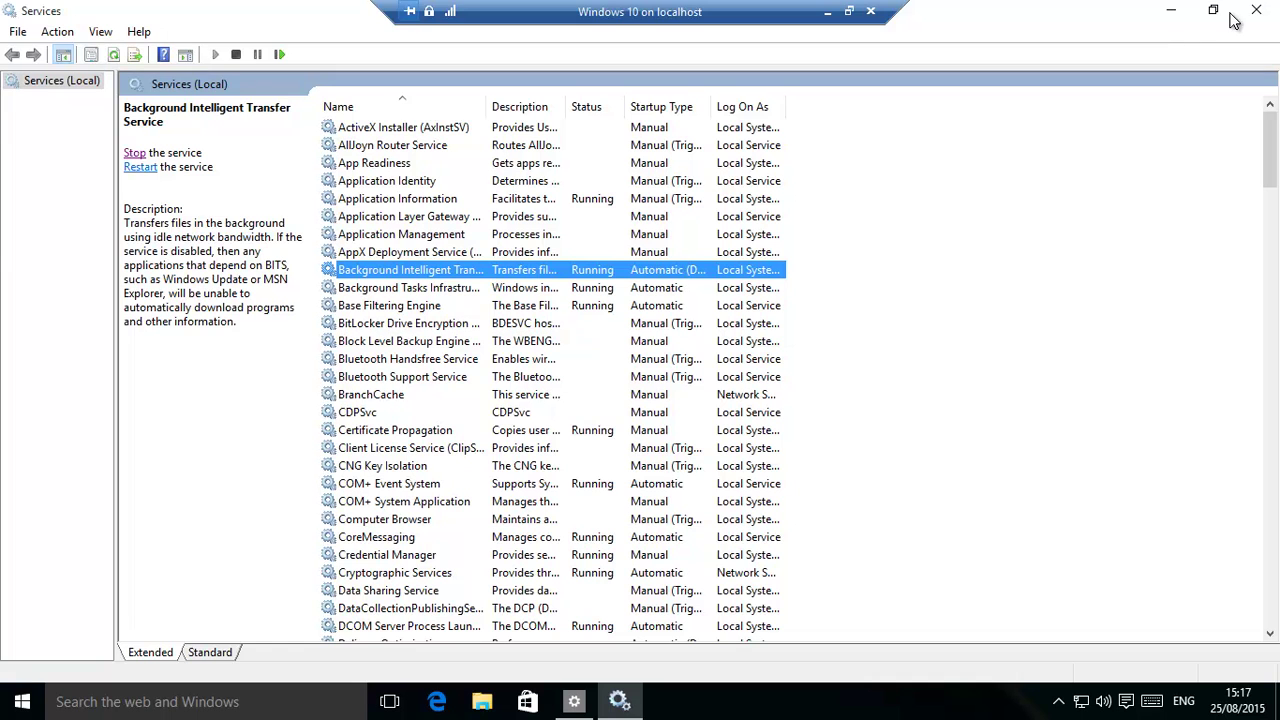
left_click(1259, 11)
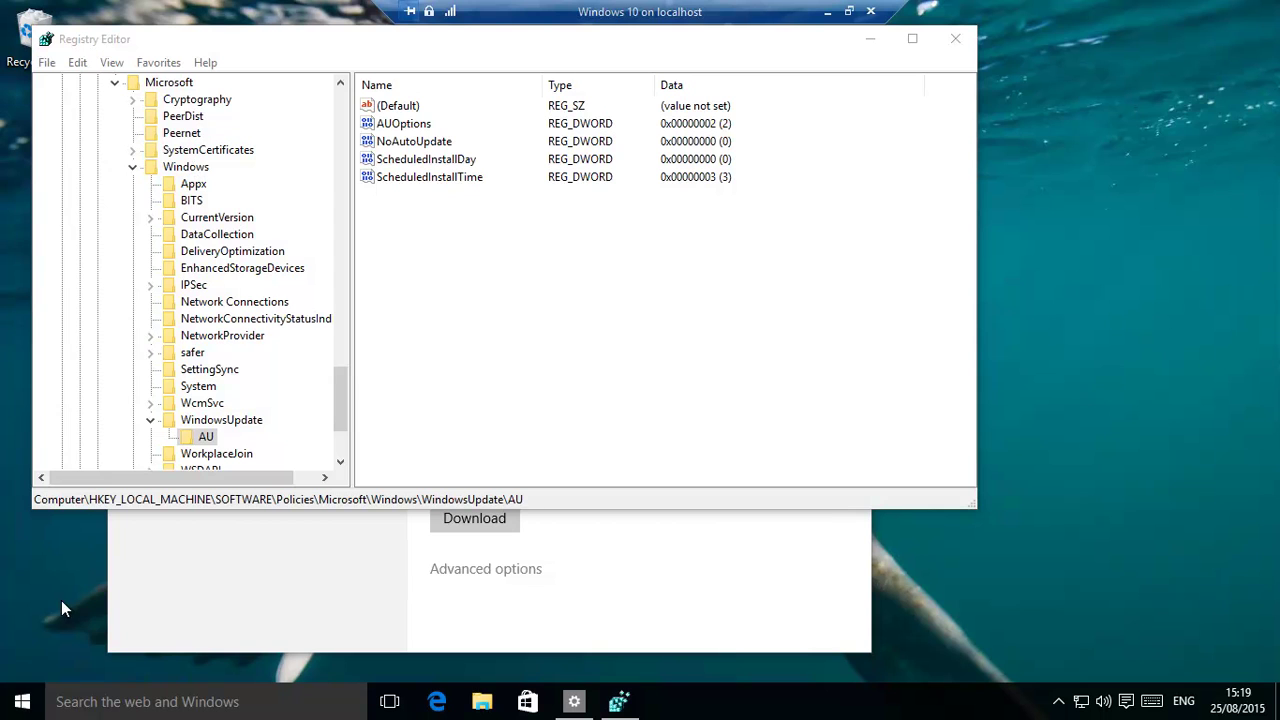
left_click(24, 703)
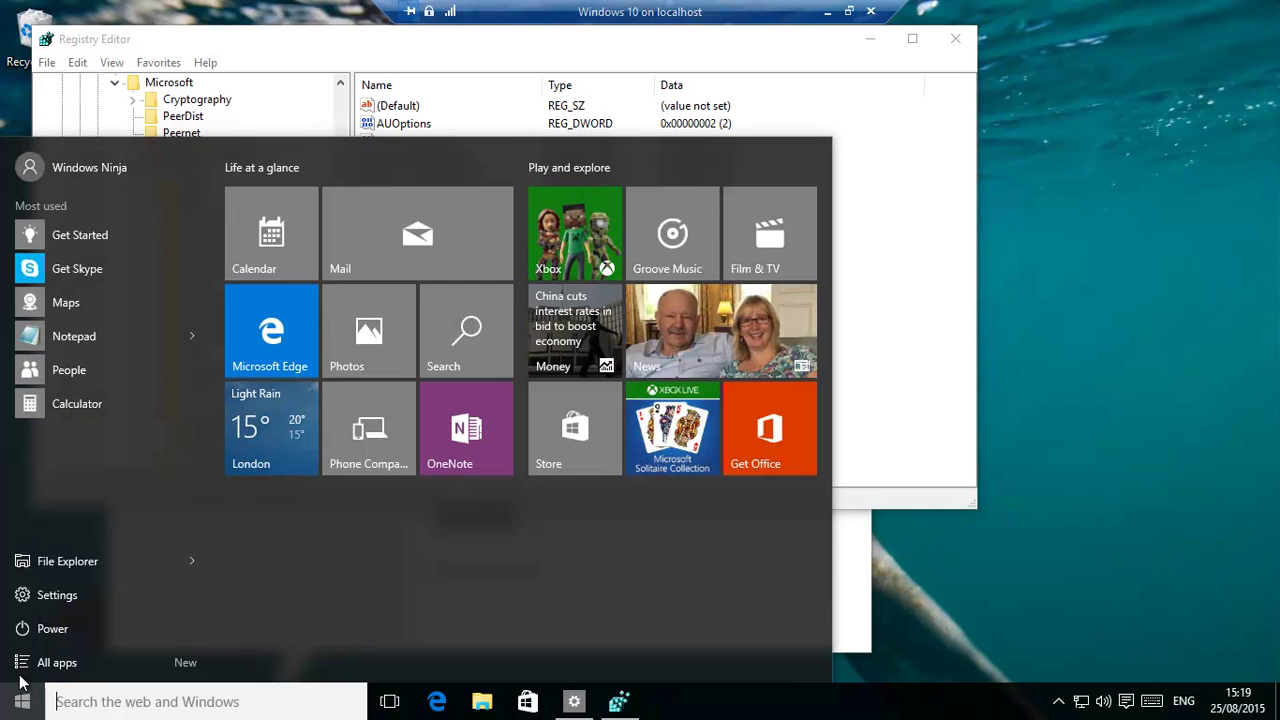
Step: Run regedit from the Start search and approve the User Account Control prompt
type("regedit")
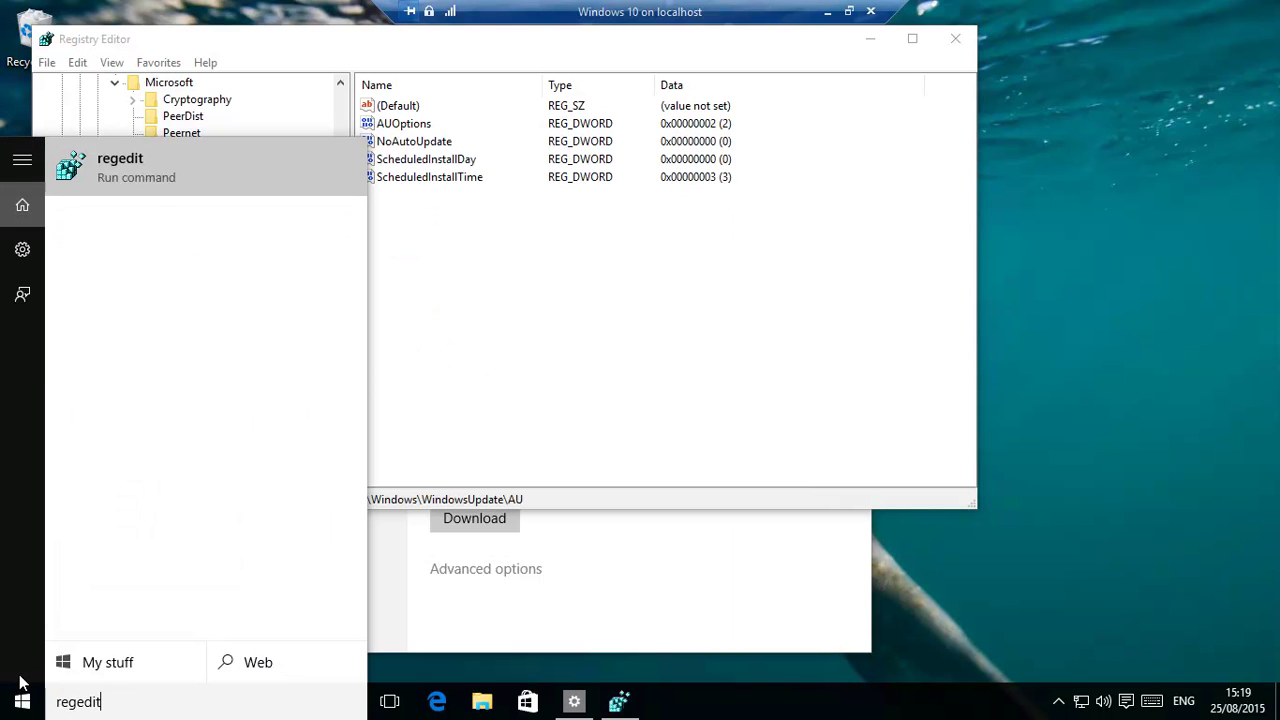
key("Return")
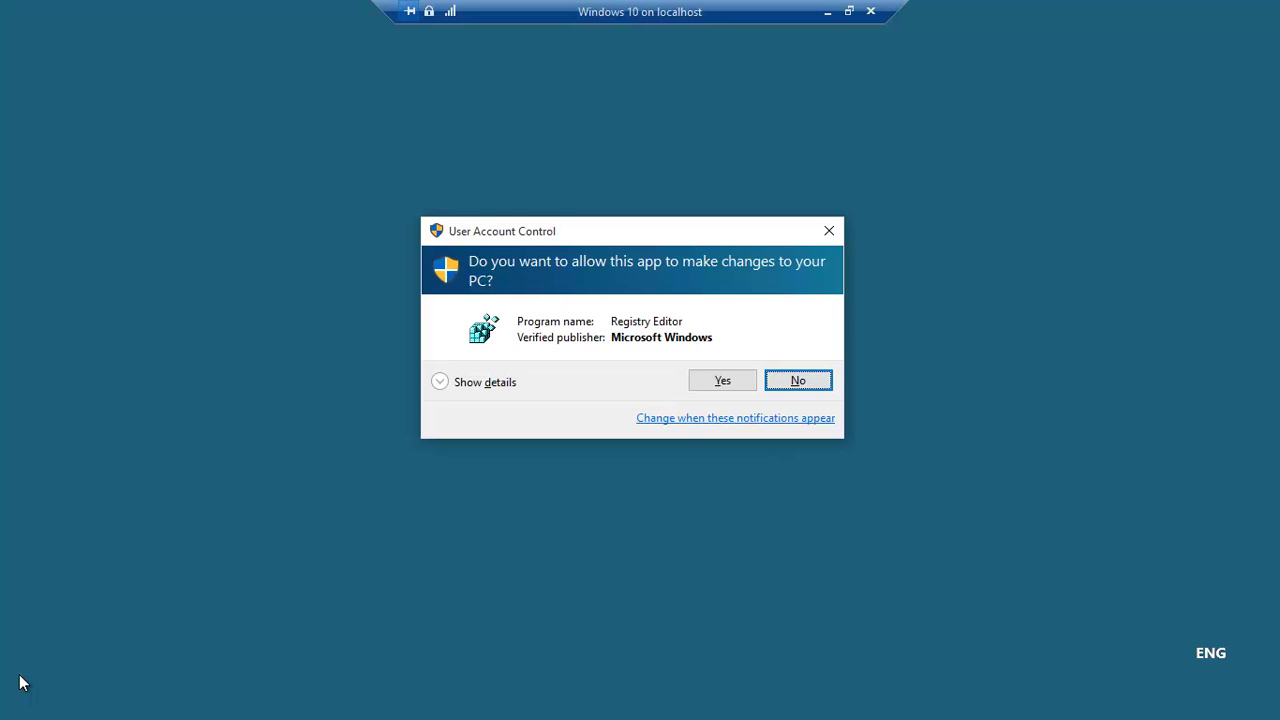
left_click(728, 381)
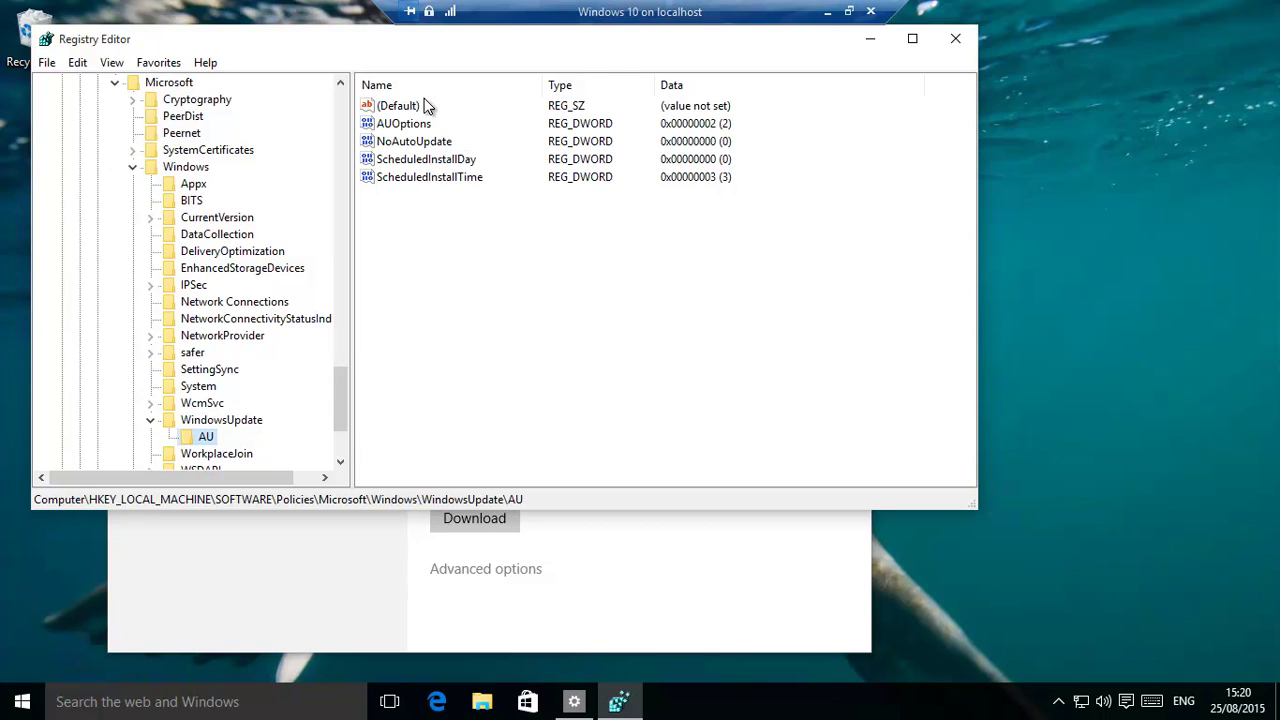
Step: Maximize Registry Editor, collapse HKEY_CURRENT_USER, and scroll to the WindowsUpdate\AU key to add values
left_click(913, 40)
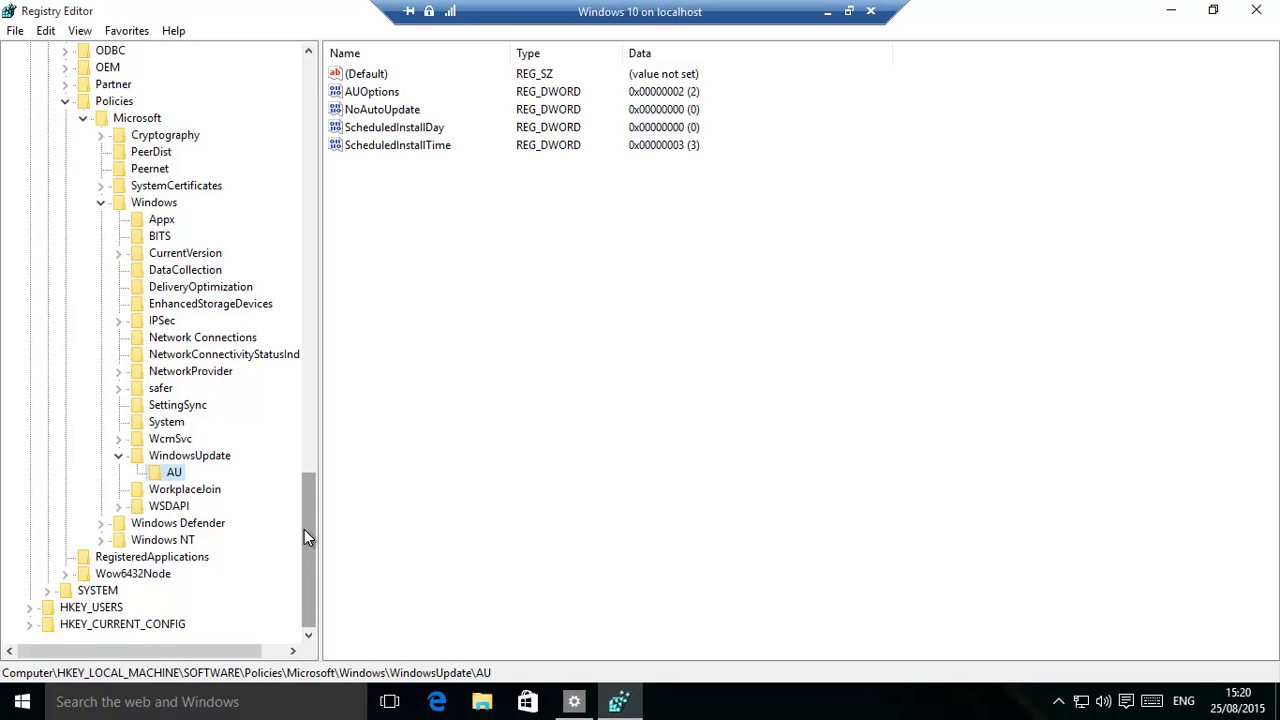
left_click_drag(304, 527, 222, 51)
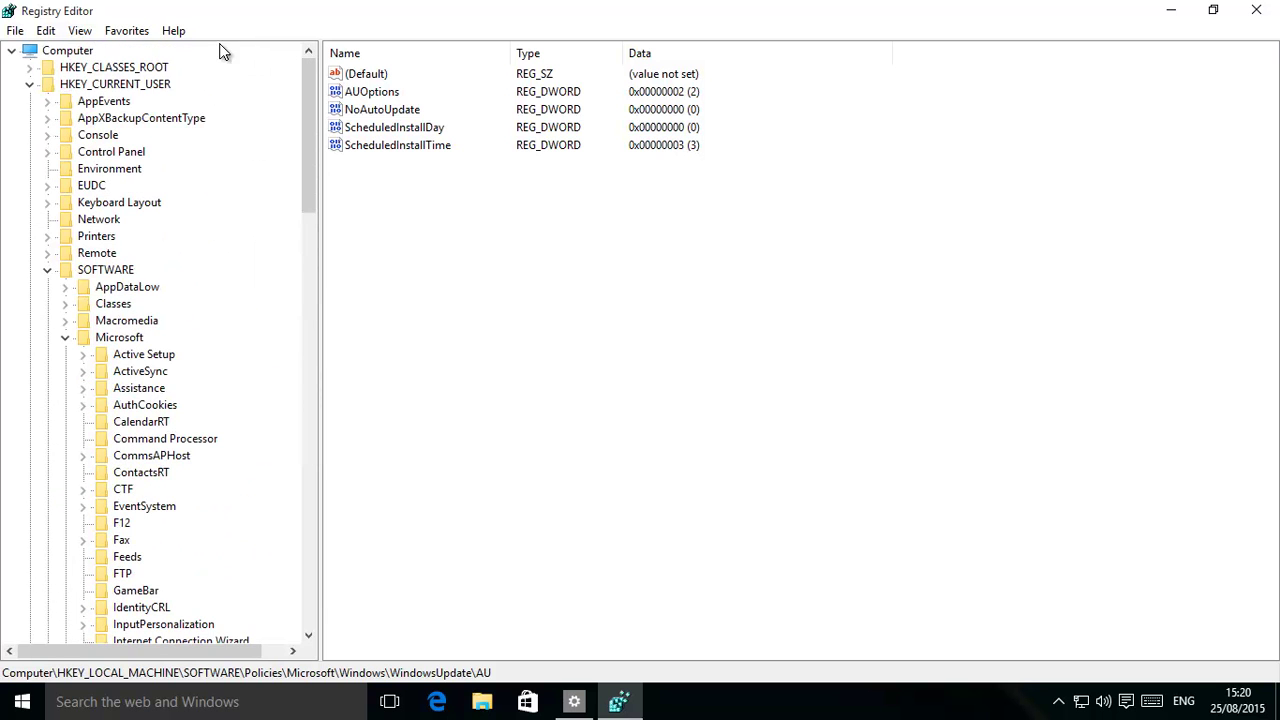
left_click(29, 84)
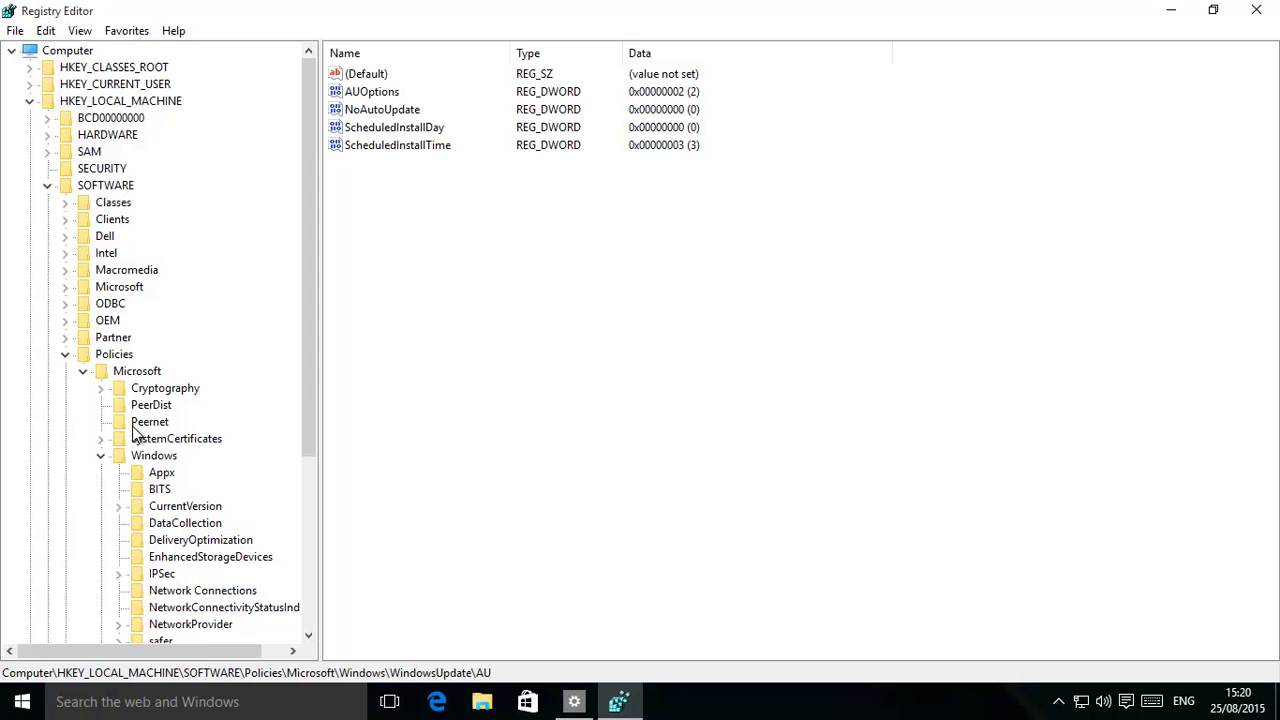
left_click_drag(306, 386, 297, 570)
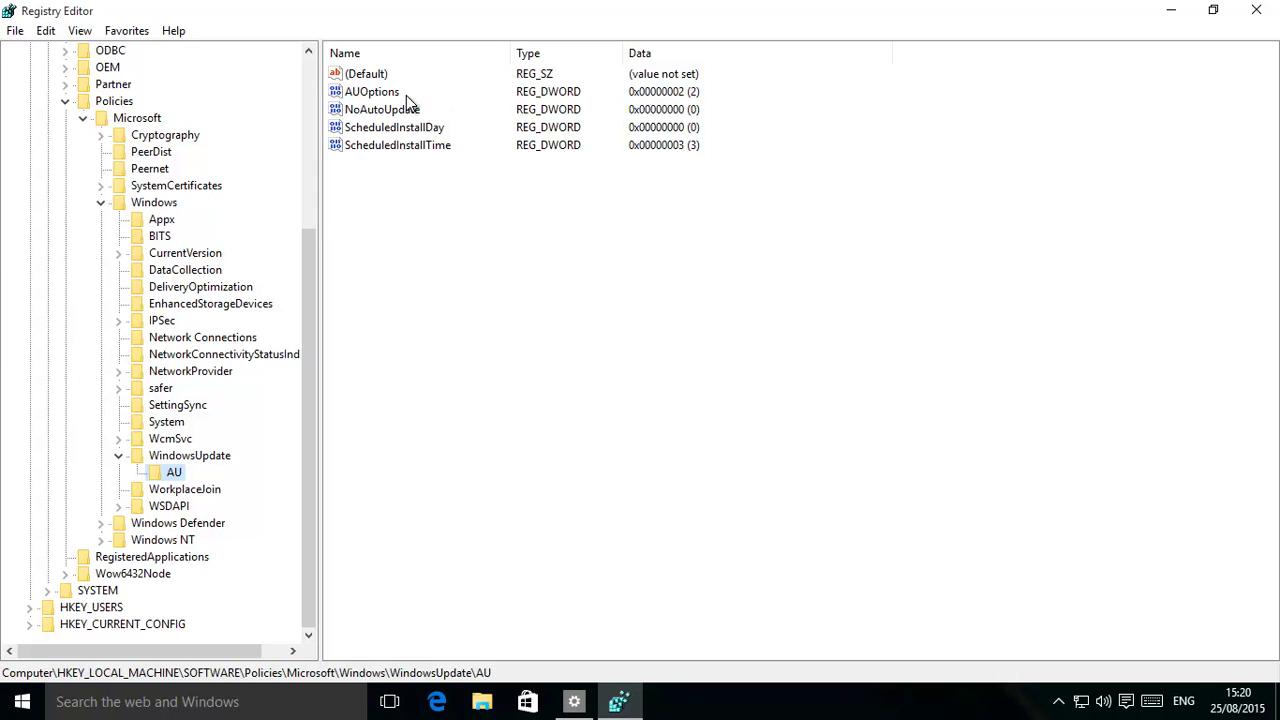
right_click(170, 476)
mouse_move(210, 514)
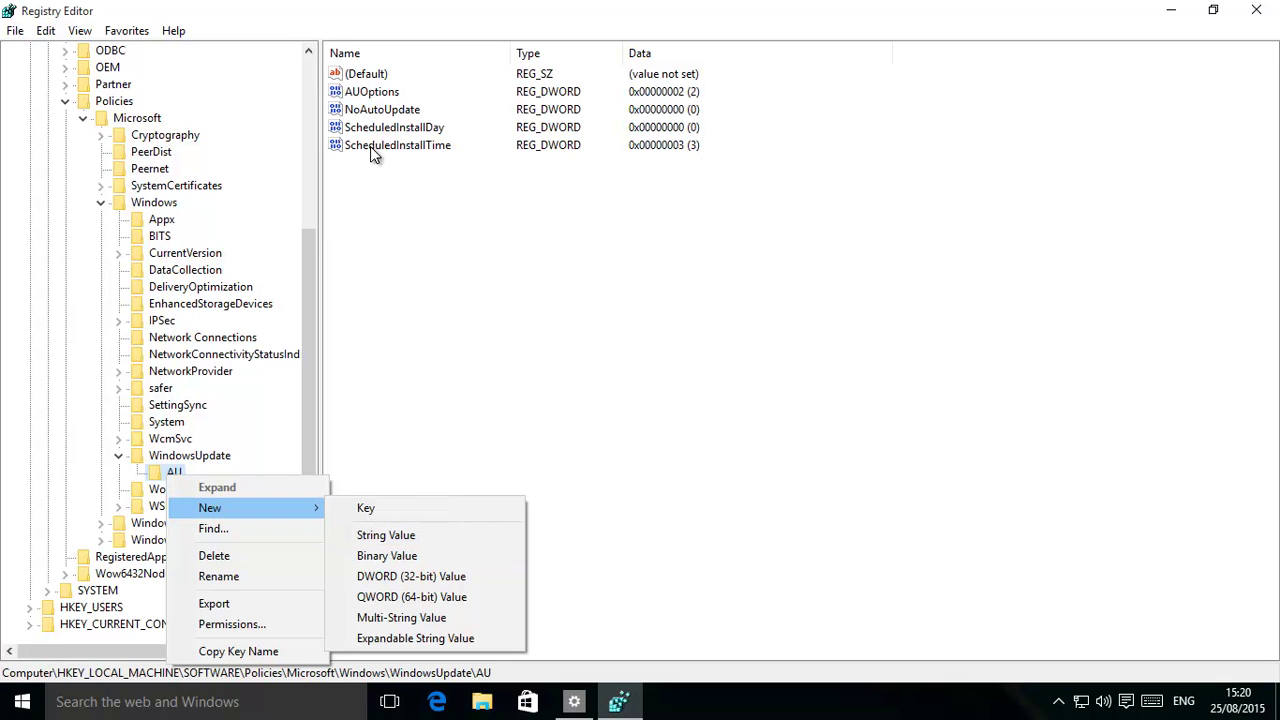
left_click(455, 318)
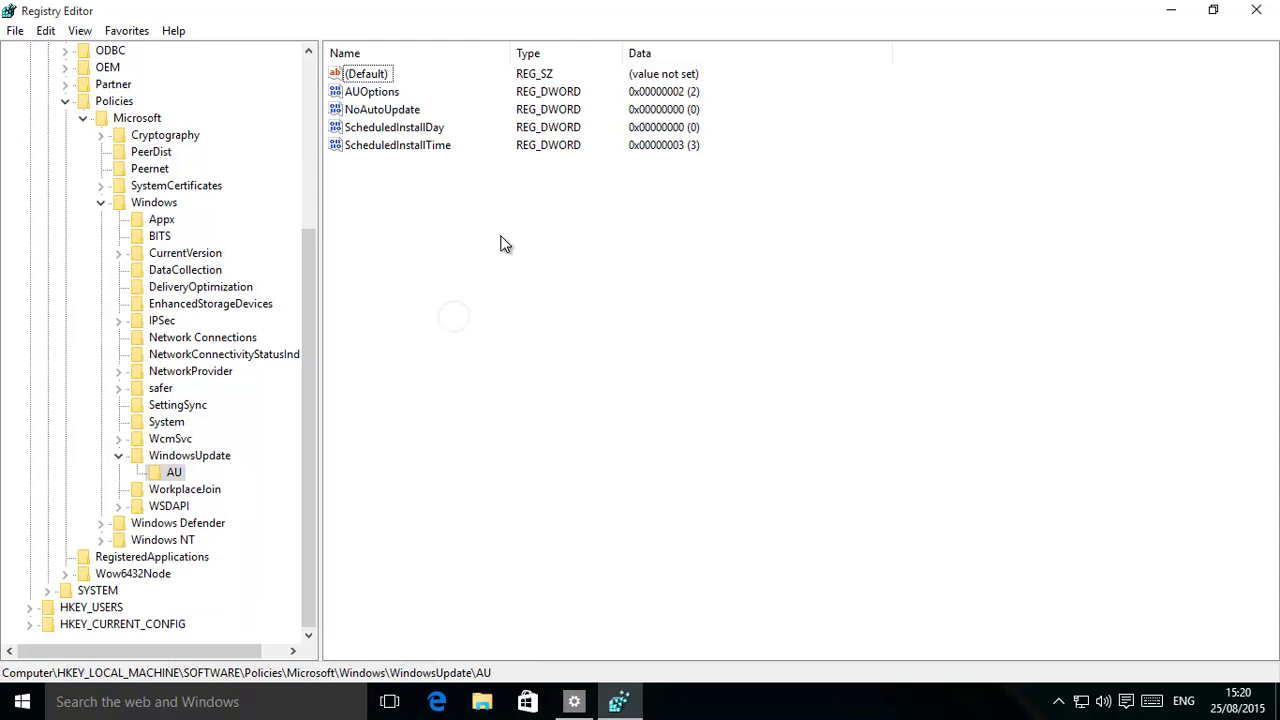
Step: Close Registry Editor and open Installed Updates from Advanced options' update history
left_click(1258, 10)
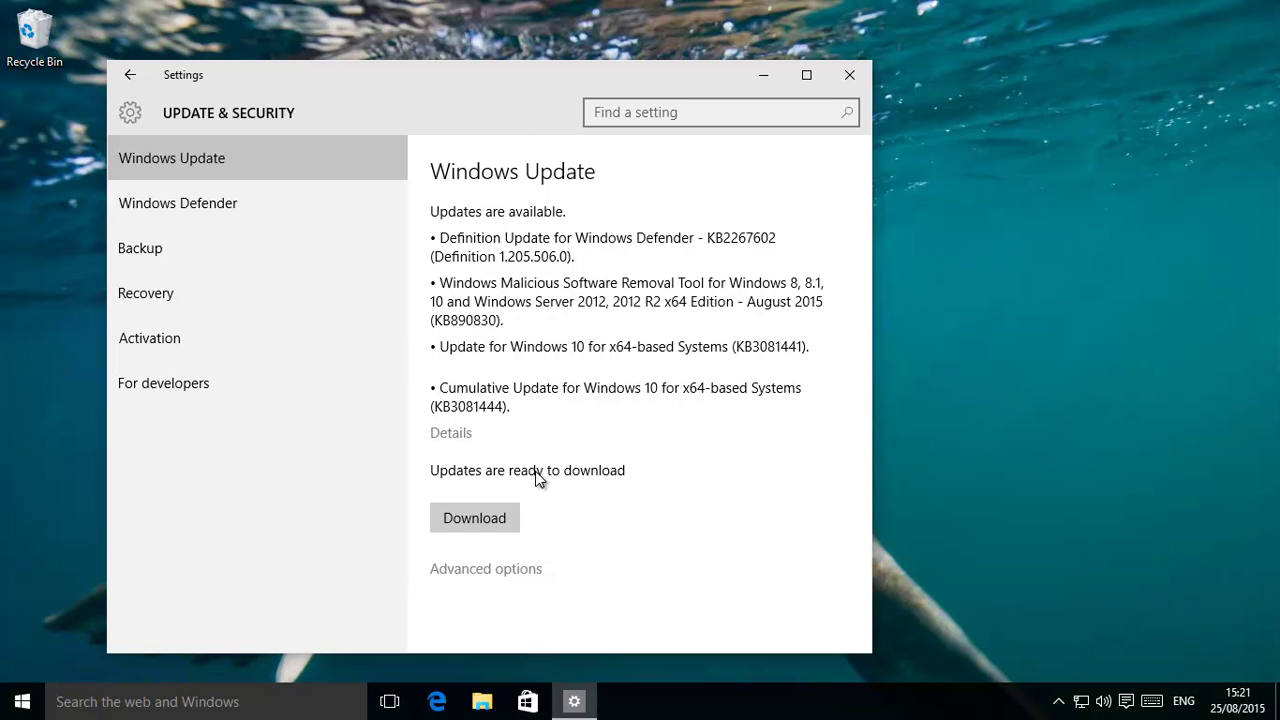
left_click(492, 578)
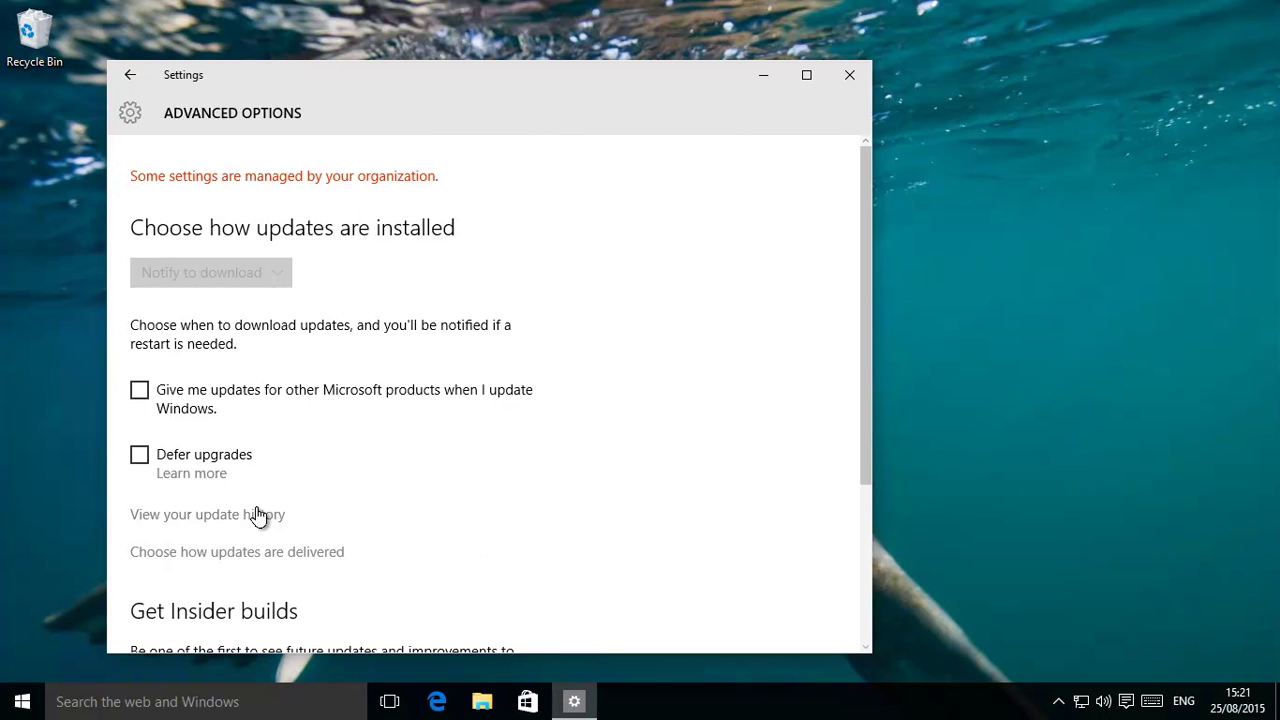
left_click(241, 520)
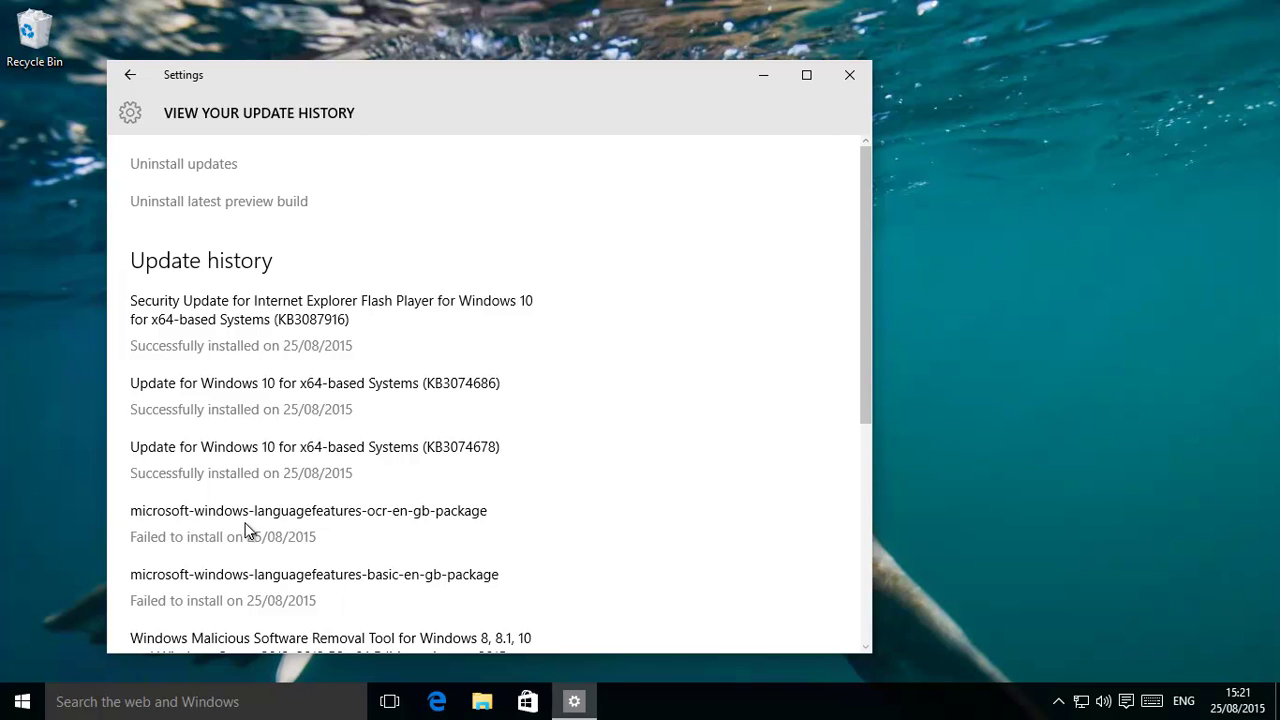
left_click(185, 168)
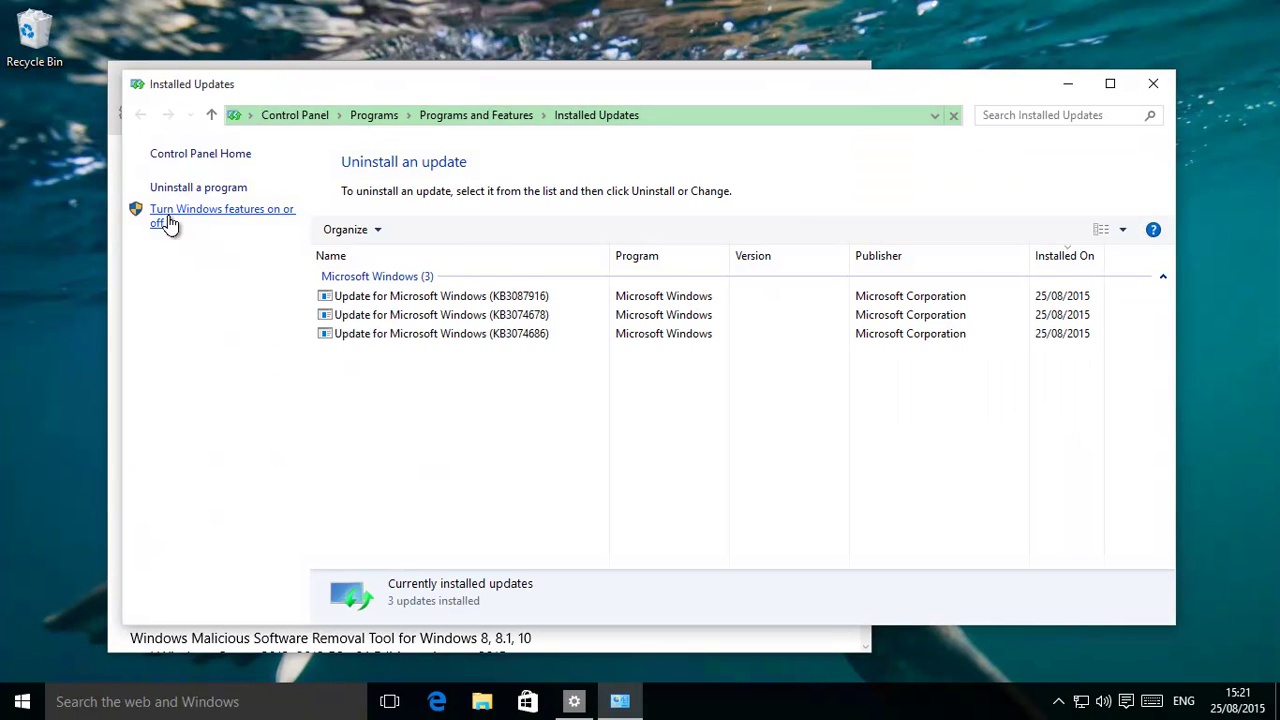
Step: Select update KB3087916, then close the Installed Updates window
left_click(490, 298)
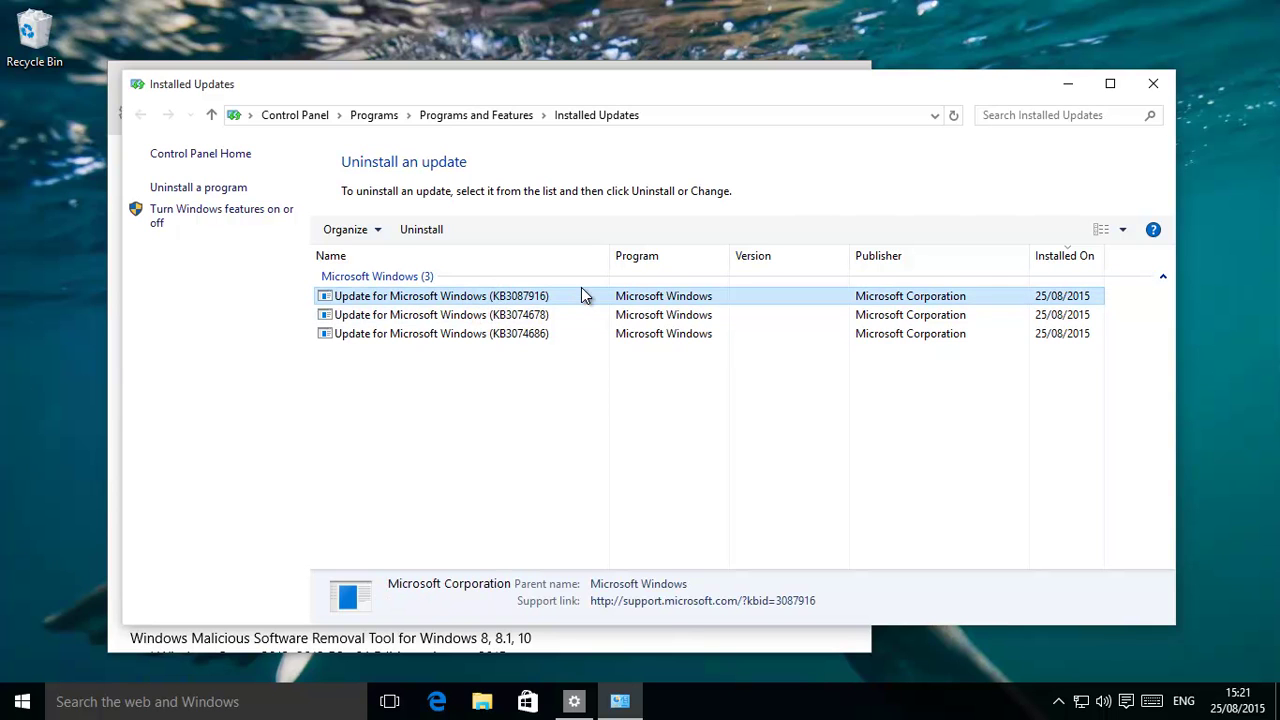
left_click(1155, 87)
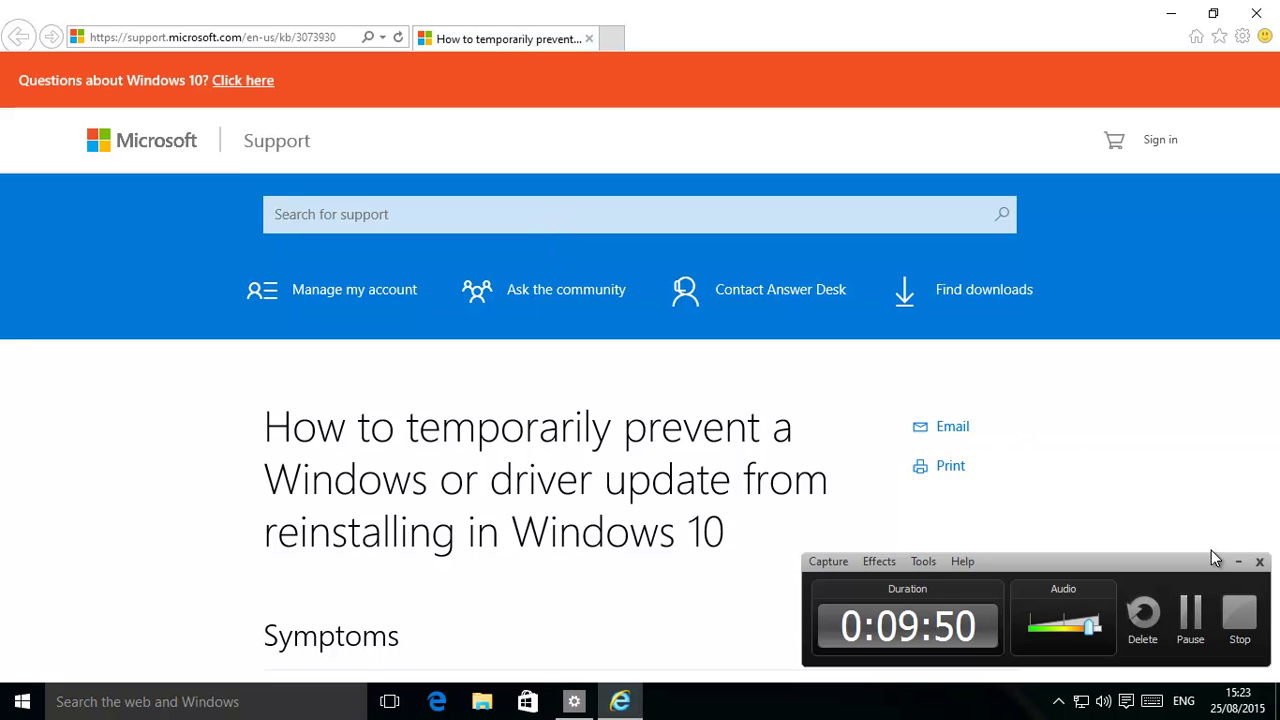
Step: Select the KB3073930 article's web address and scroll down to the troubleshooter download link
left_click(1239, 563)
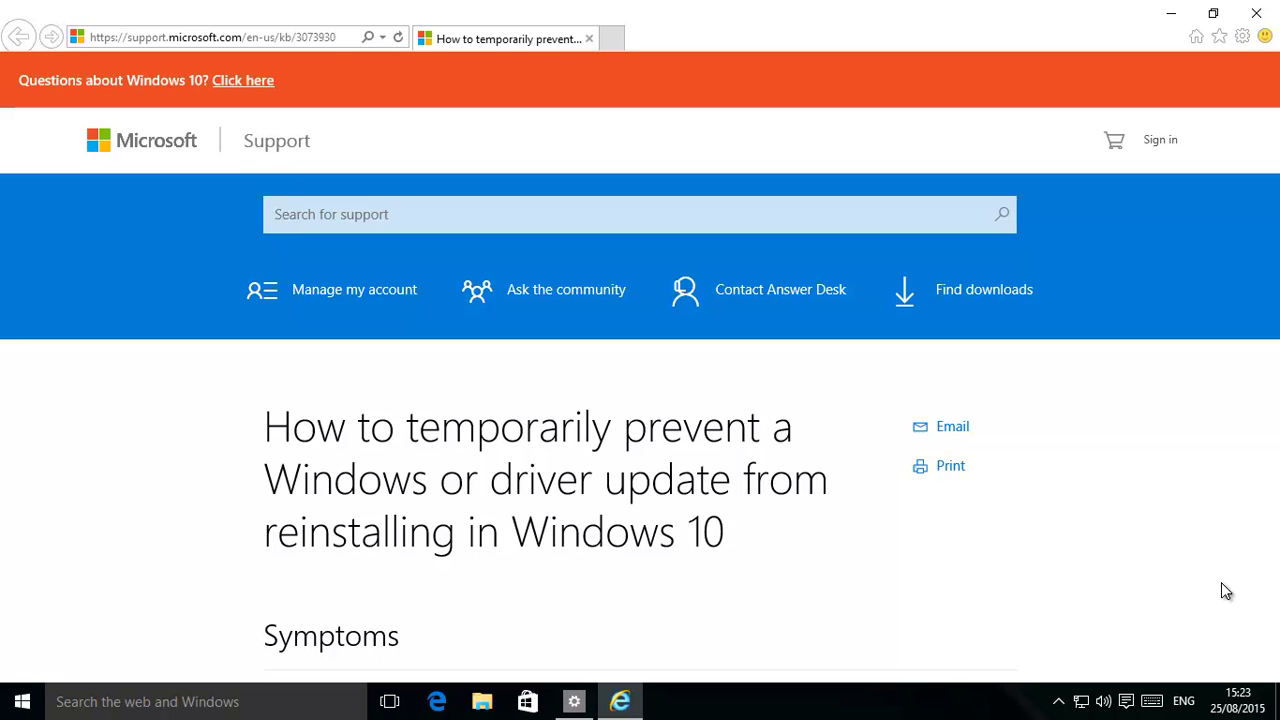
left_click(338, 37)
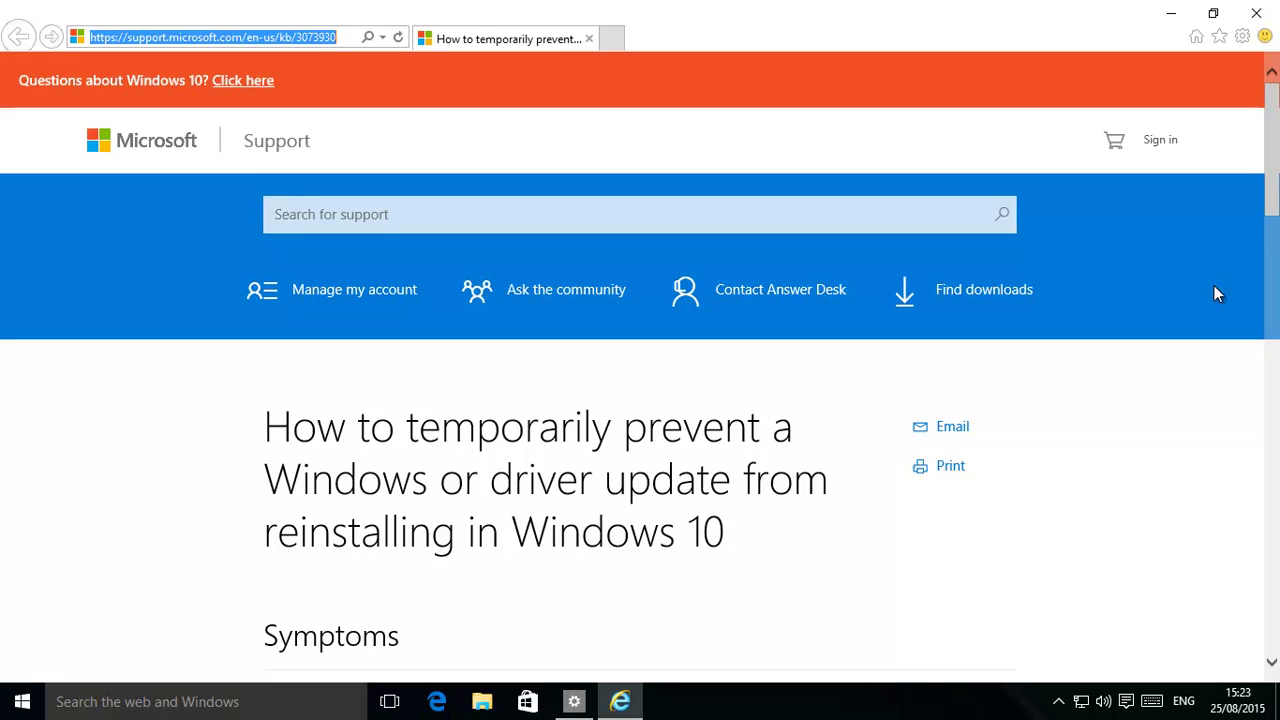
scroll(1225, 300, "down", 5)
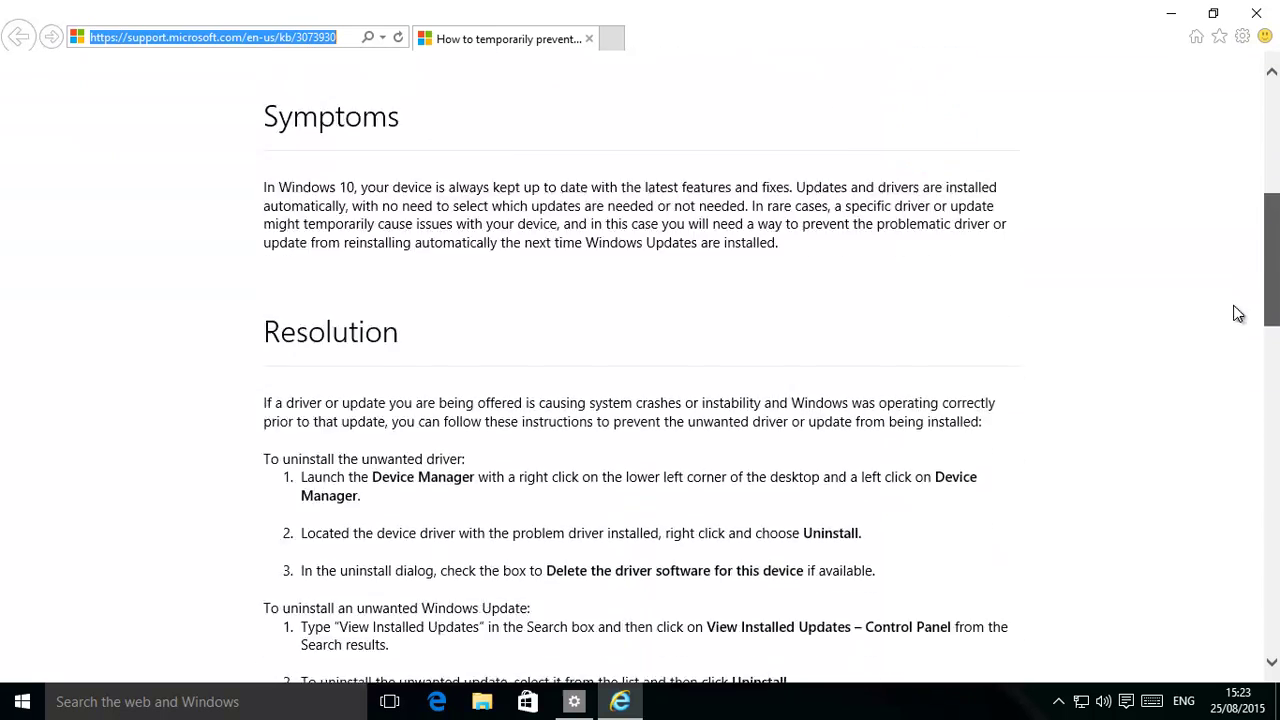
scroll(1238, 314, "down", 8)
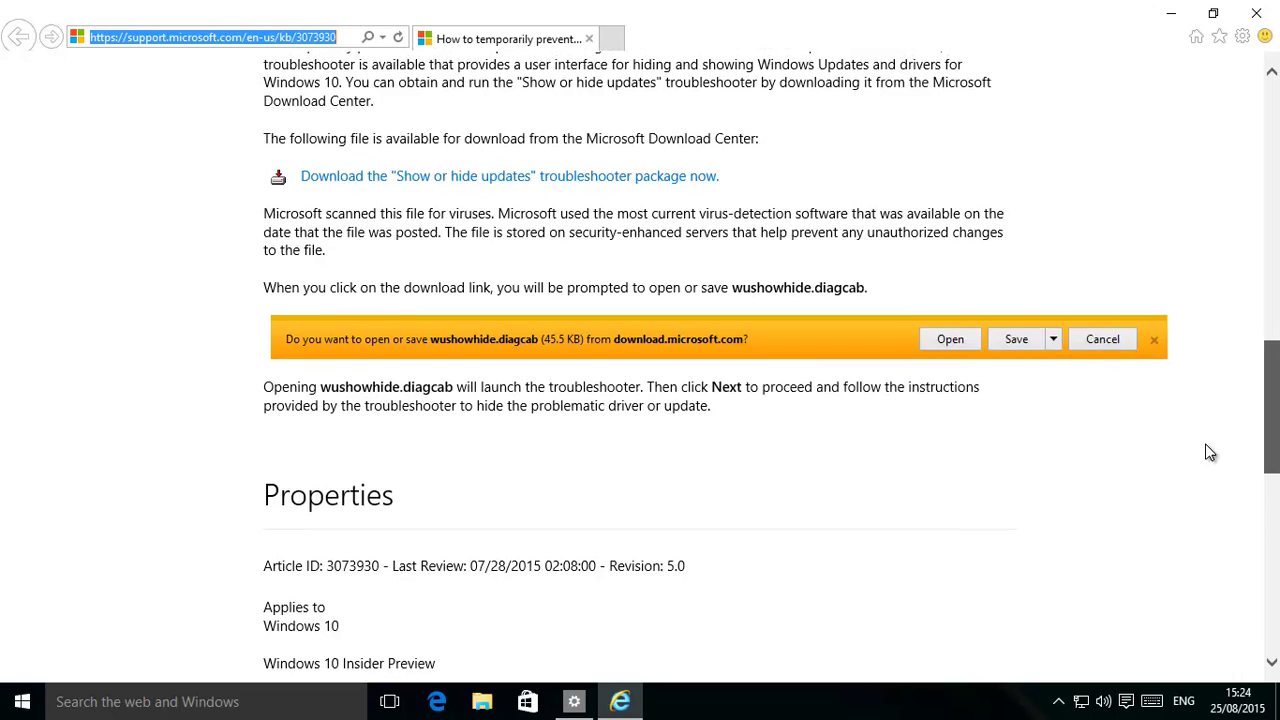
scroll(1205, 450, "down", 4)
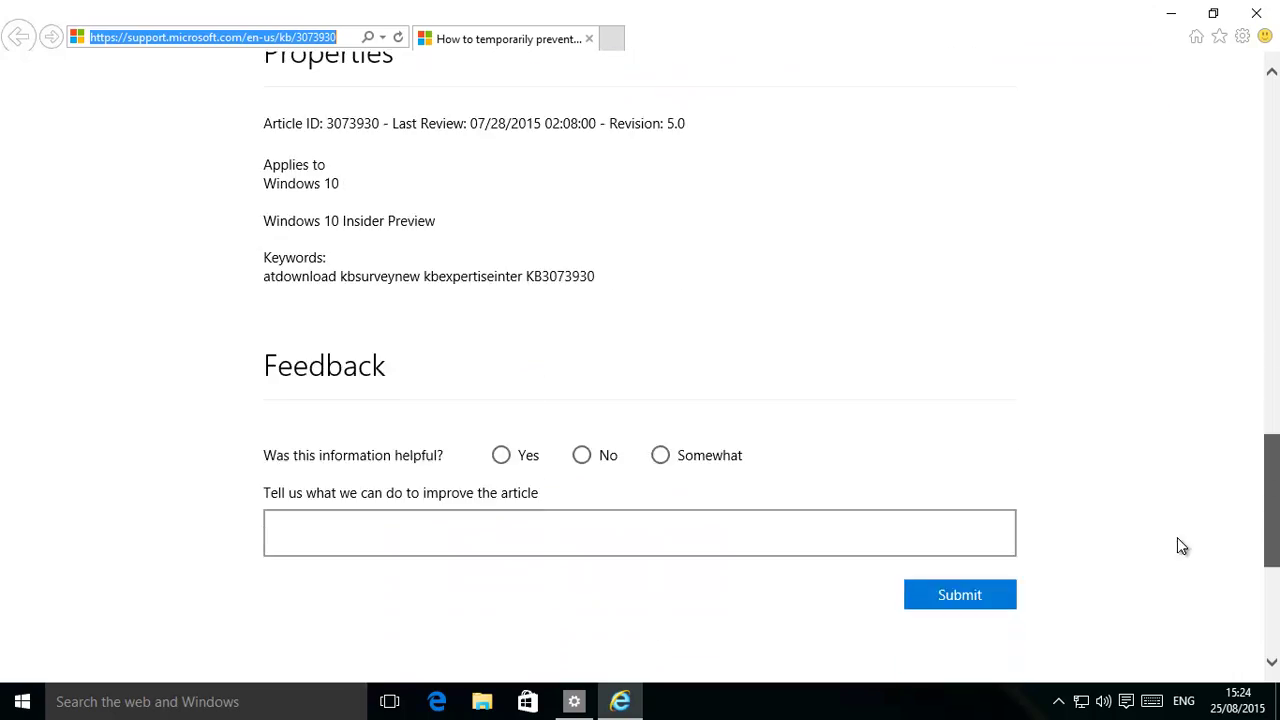
scroll(1182, 546, "up", 16)
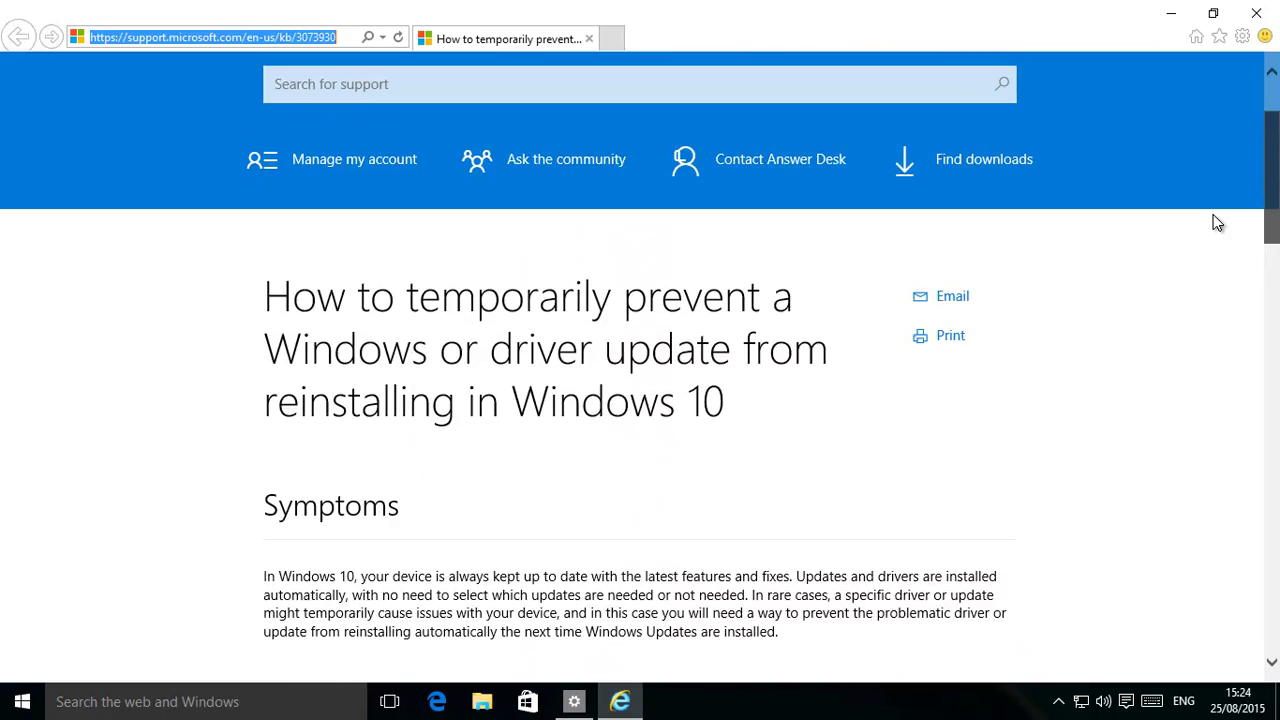
scroll(1205, 260, "down", 4)
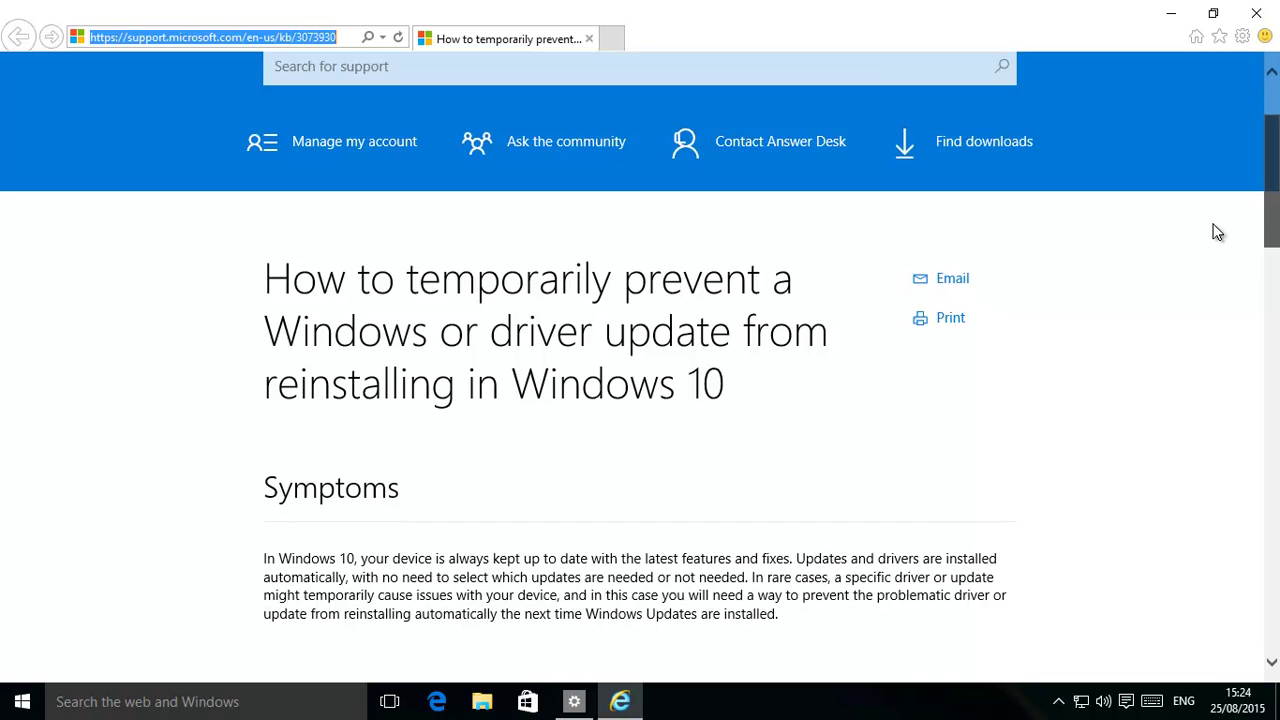
scroll(1190, 330, "down", 3)
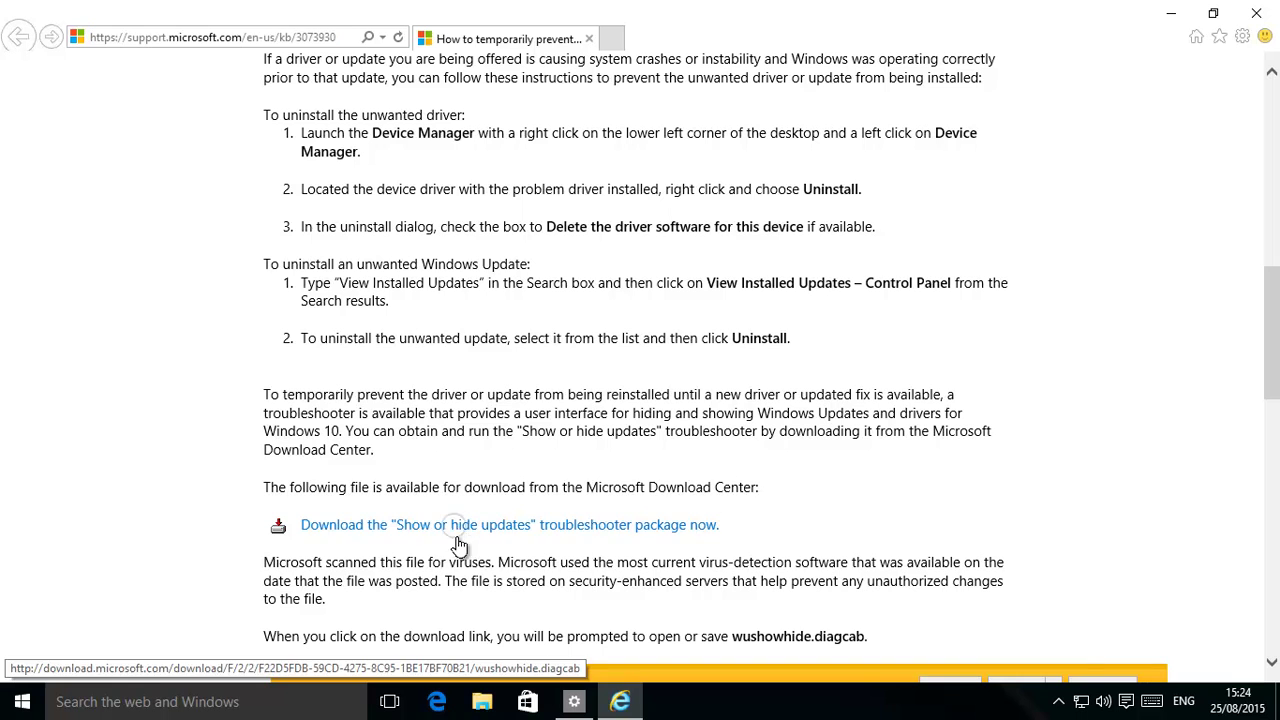
Step: Download and save wushowhide.diagcab, then run the Show or hide updates troubleshooter
left_click(451, 543)
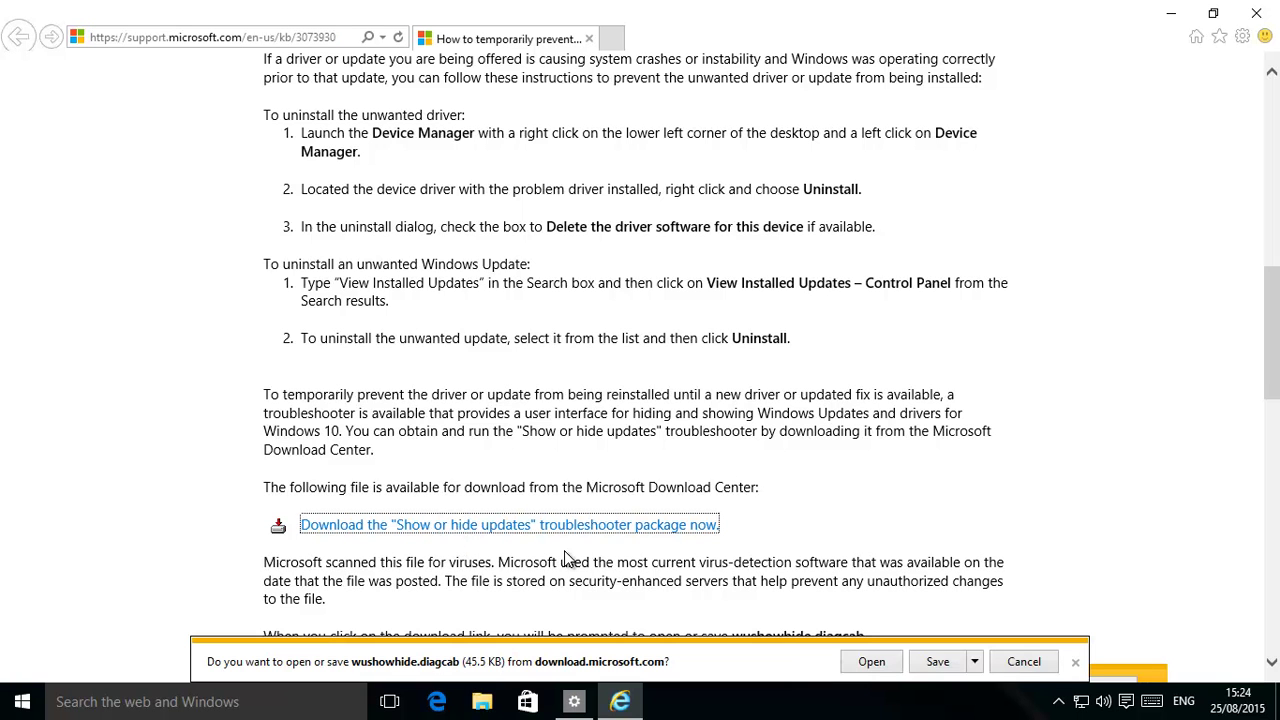
left_click(945, 664)
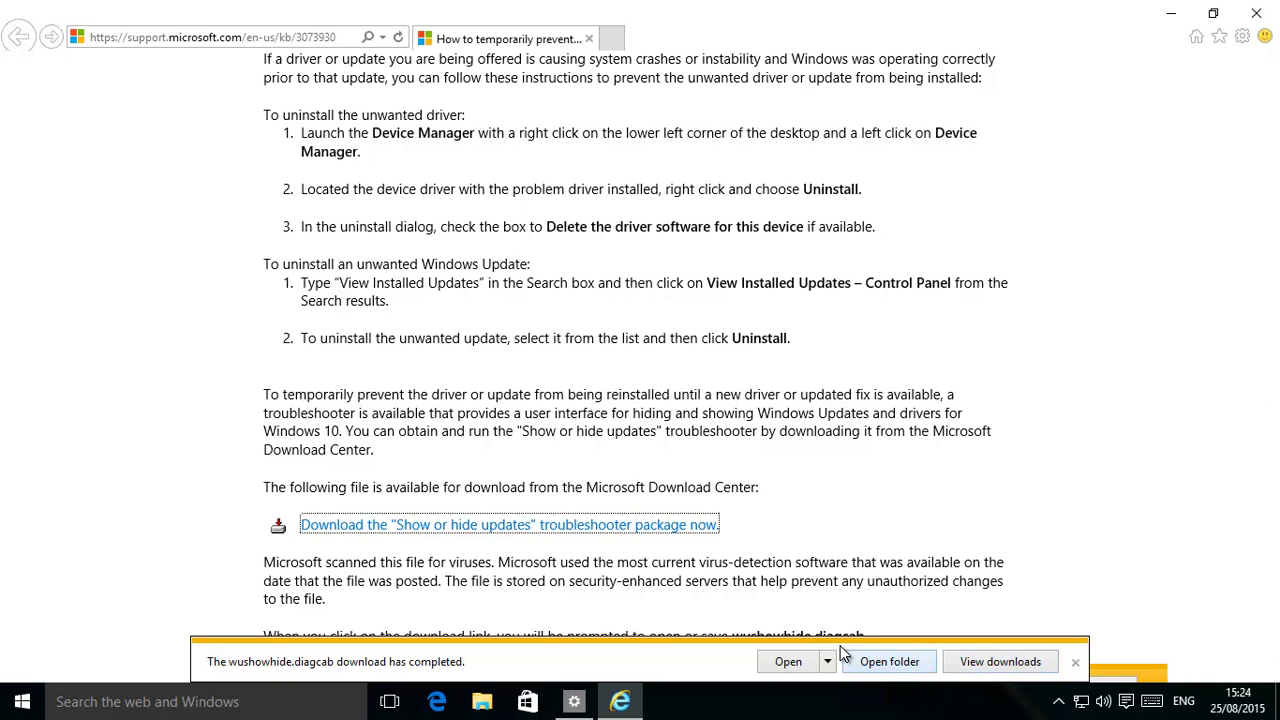
left_click(788, 662)
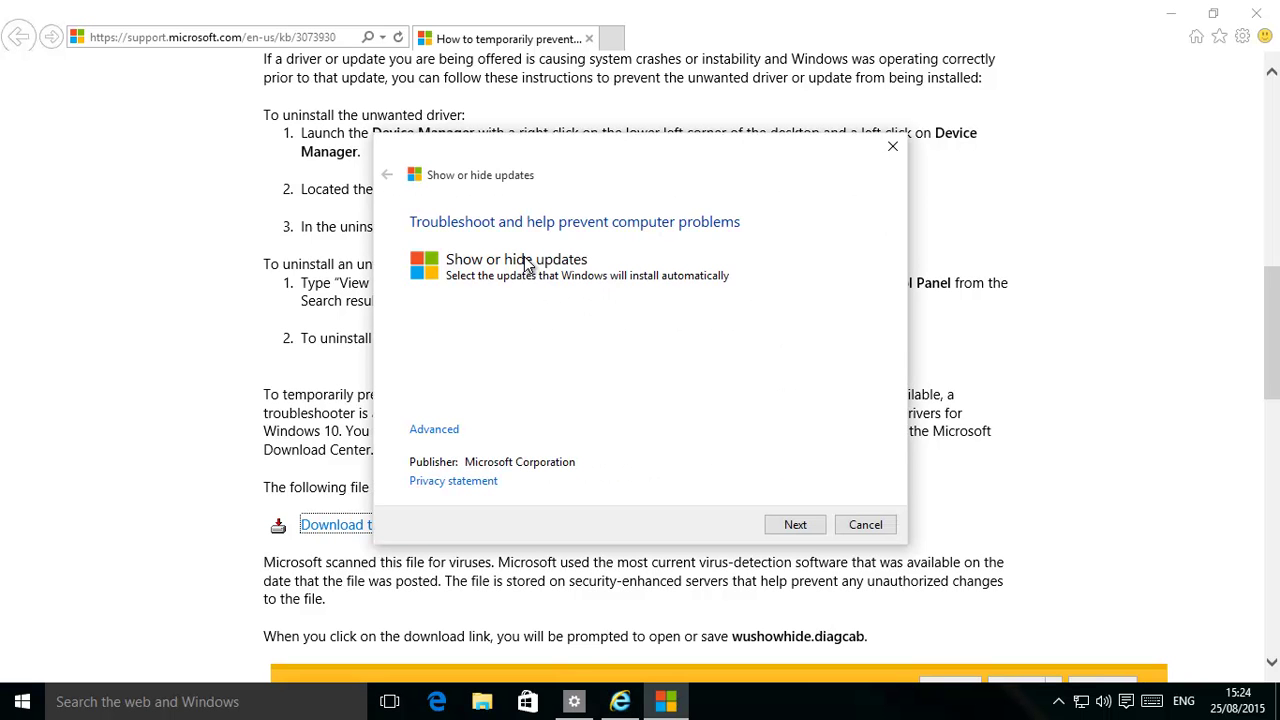
Step: Scan for updates, choose Hide updates, and hide Cumulative Update KB3081444
left_click(788, 525)
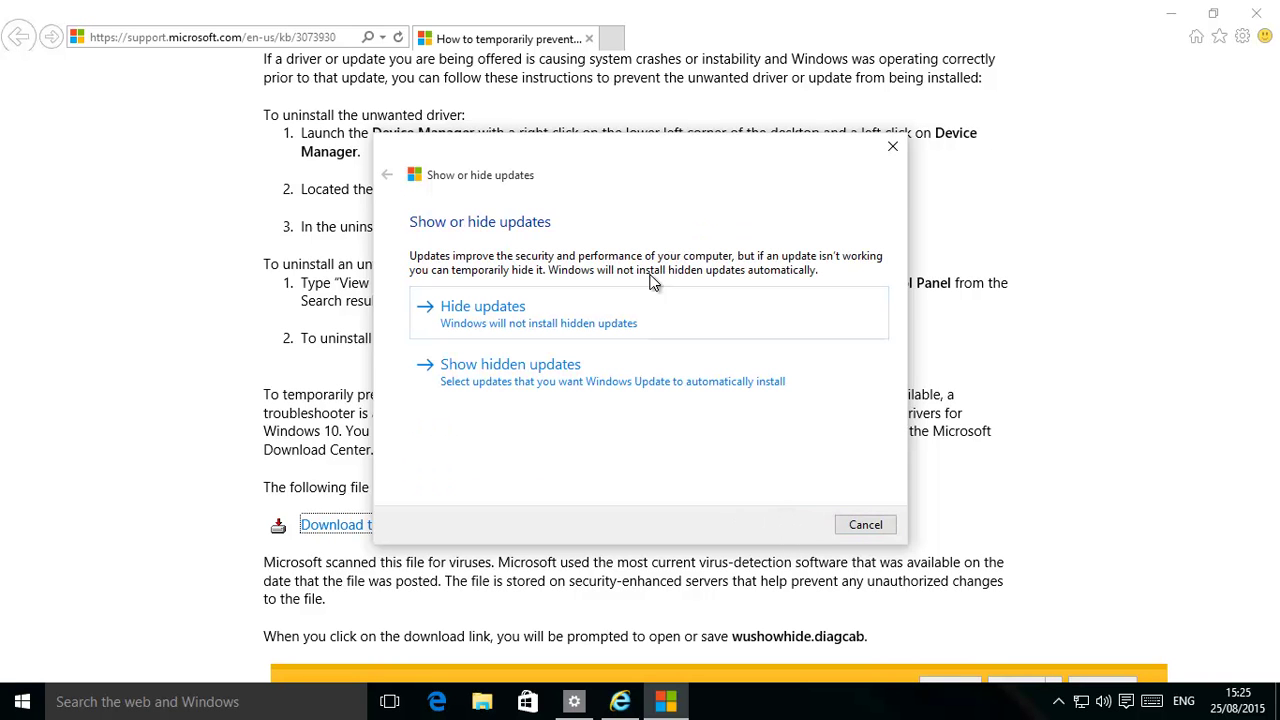
left_click(505, 317)
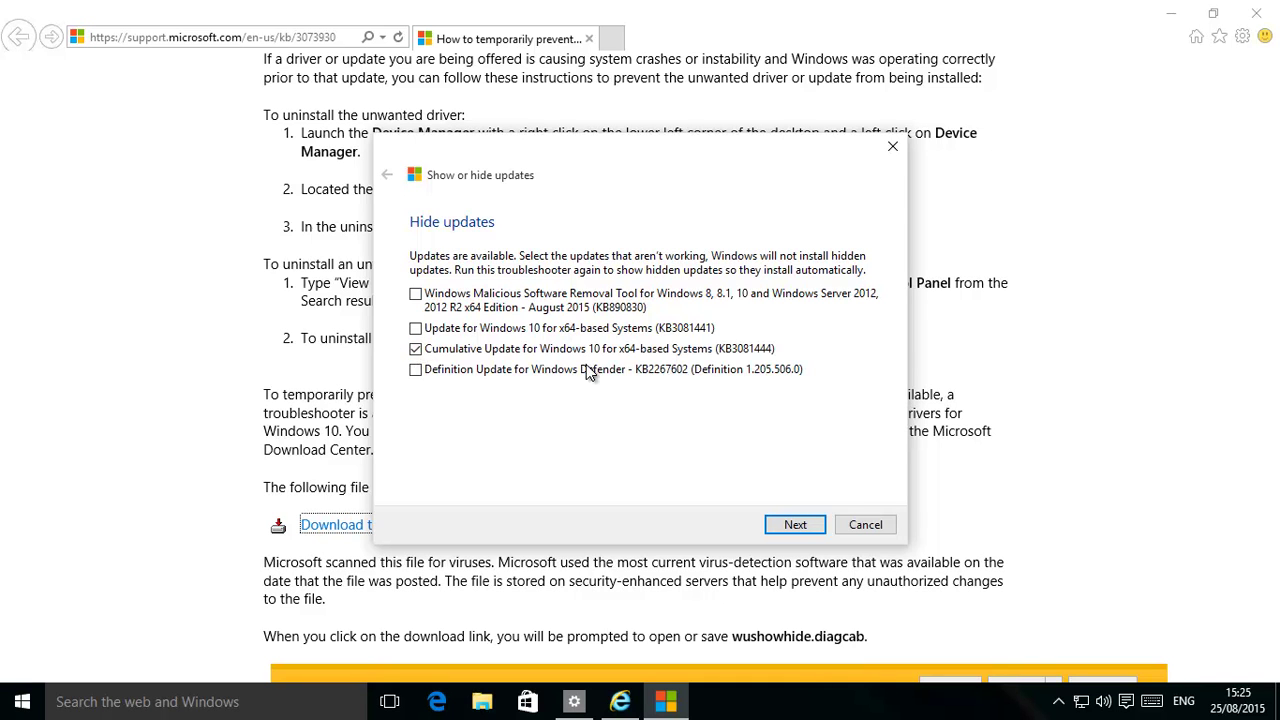
left_click(795, 526)
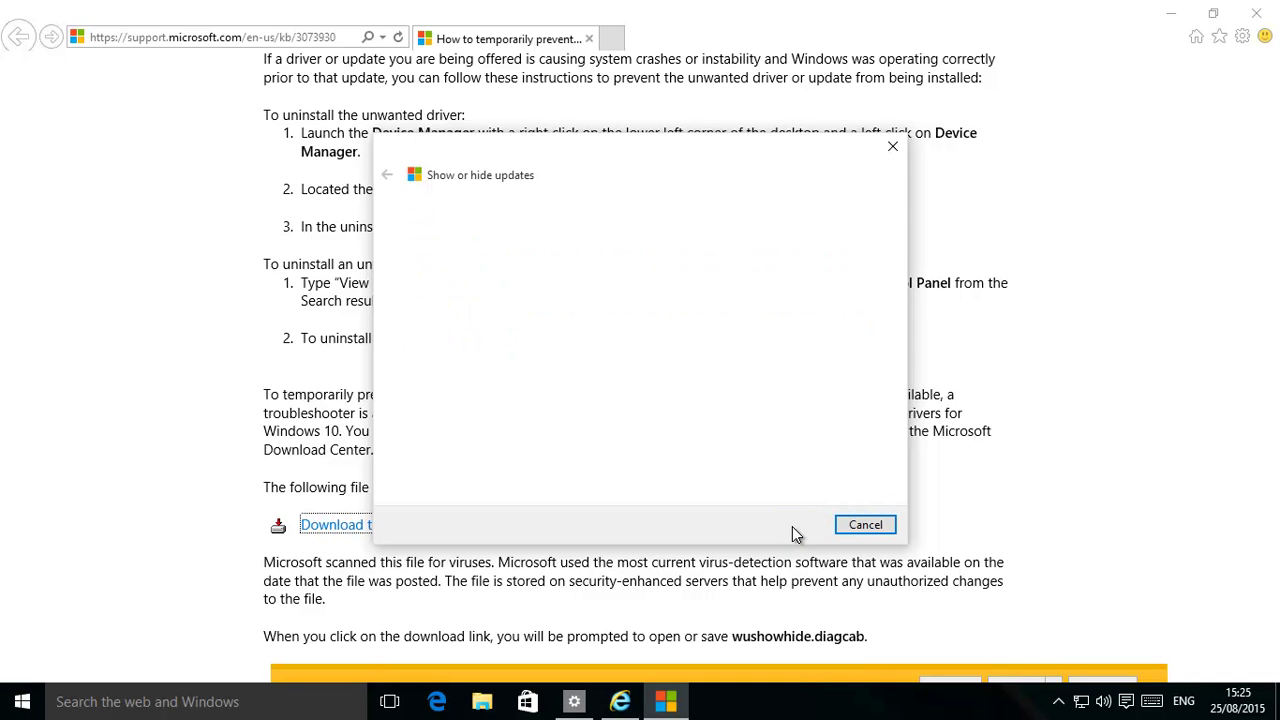